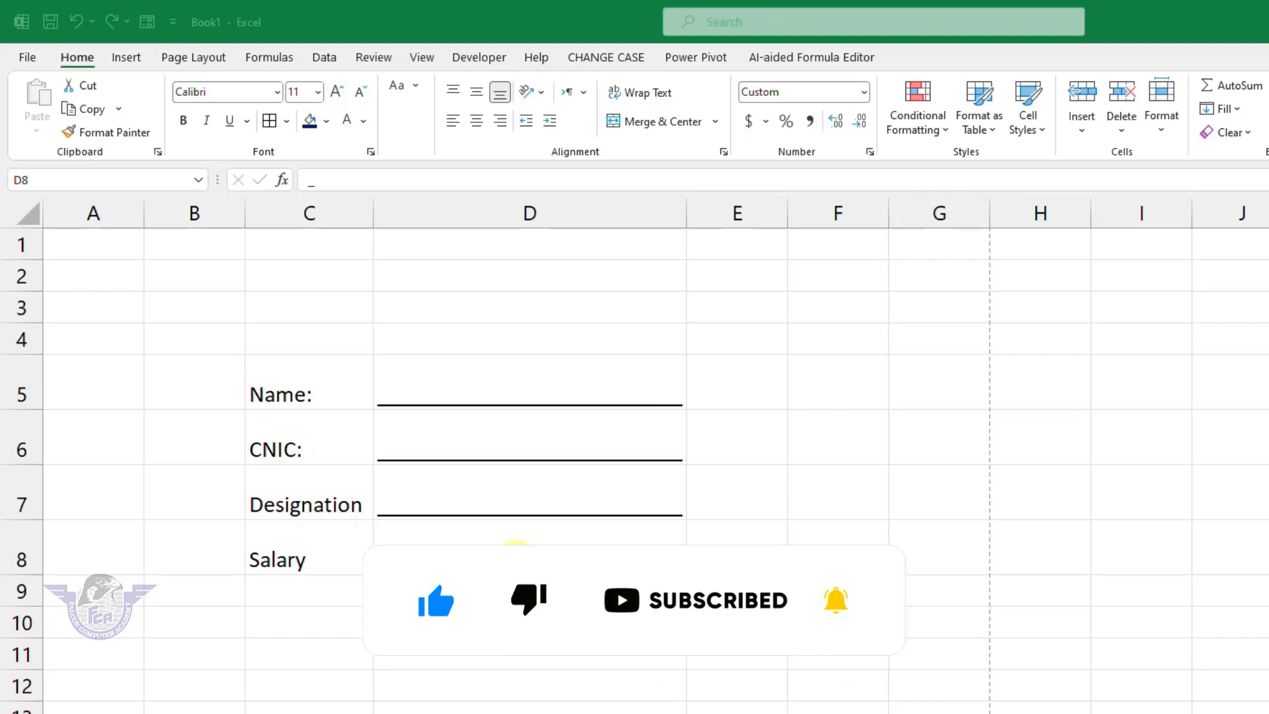
Step: Clear the fill line beside Salary in D8 and restore it by entering a single underscore
{"action": "left_click", "coordinate": [516, 563]}
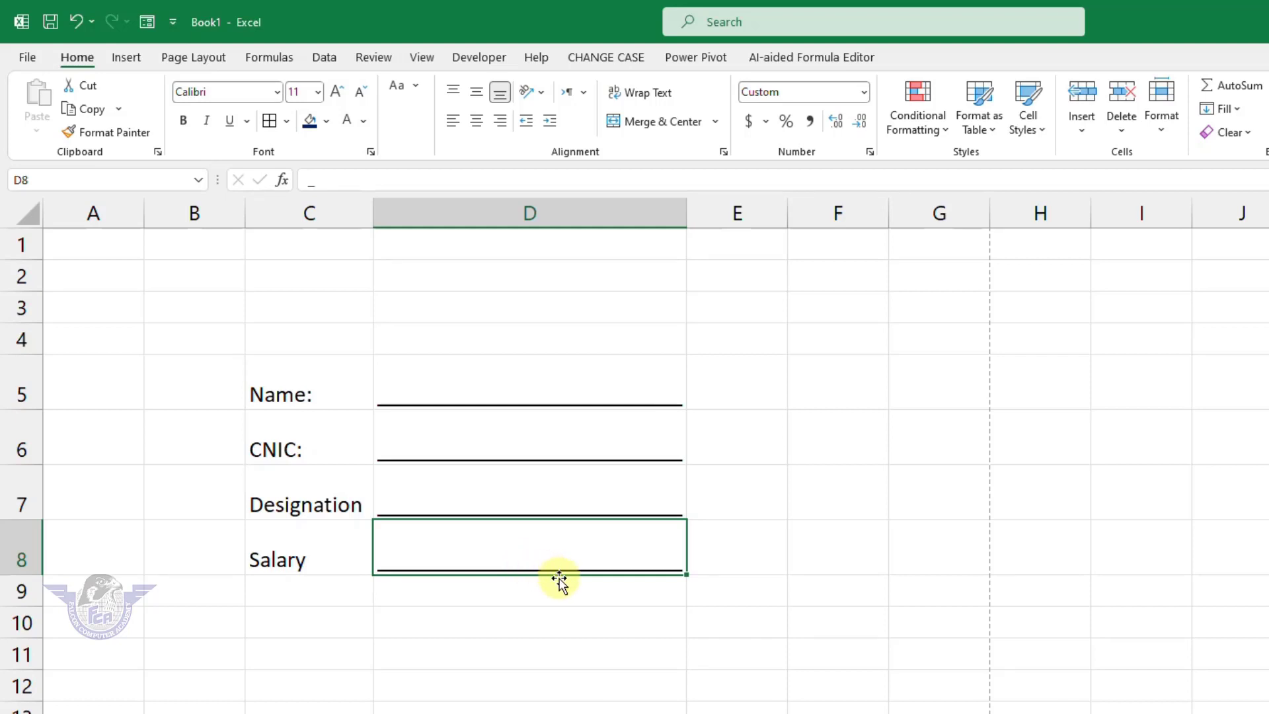
{"action": "key", "text": "Delete"}
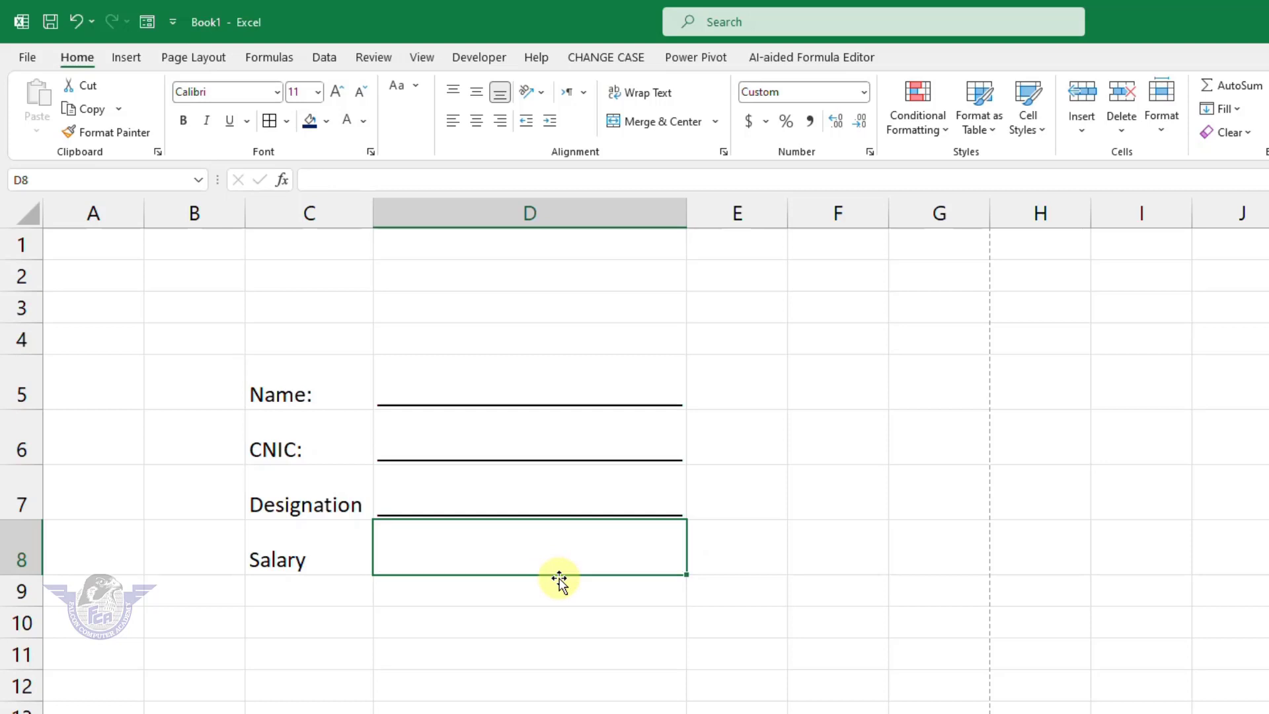
{"action": "type", "text": "_"}
{"action": "key", "text": "Return"}
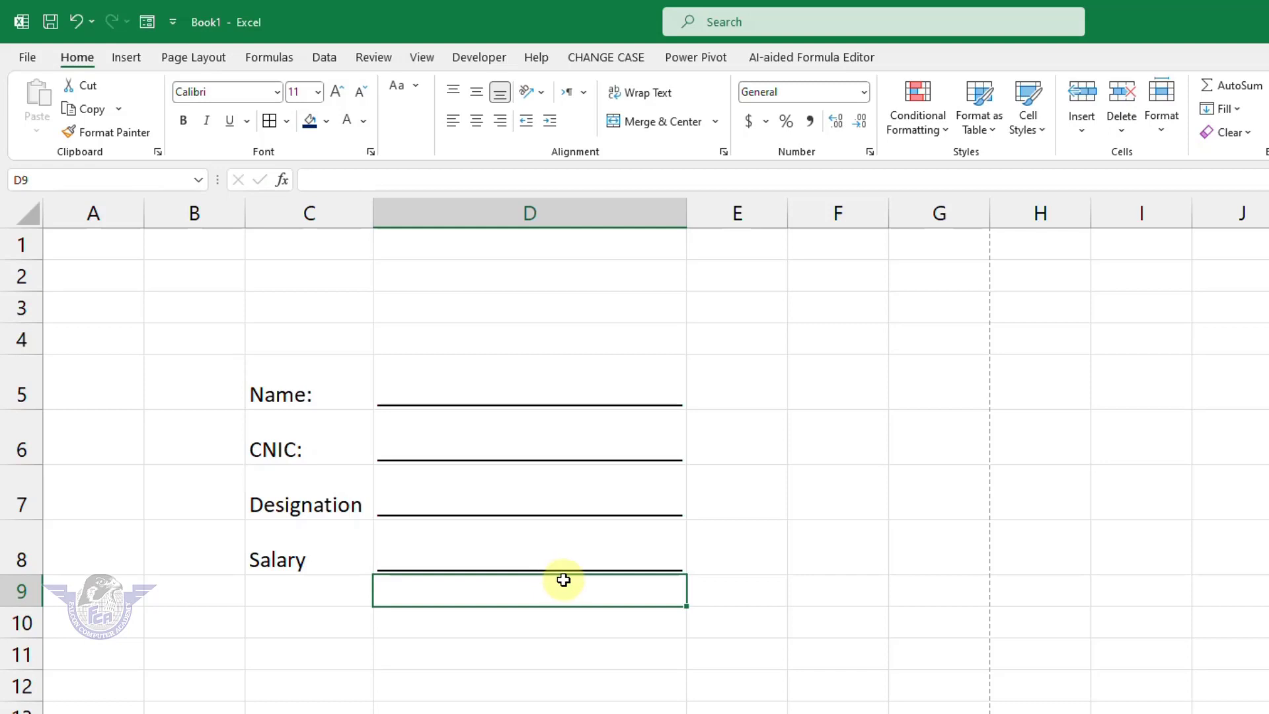
Step: Enter the labels Name, CNIC, Designation and Salary in cells C12 to C15, below the existing form
{"action": "left_click", "coordinate": [334, 685]}
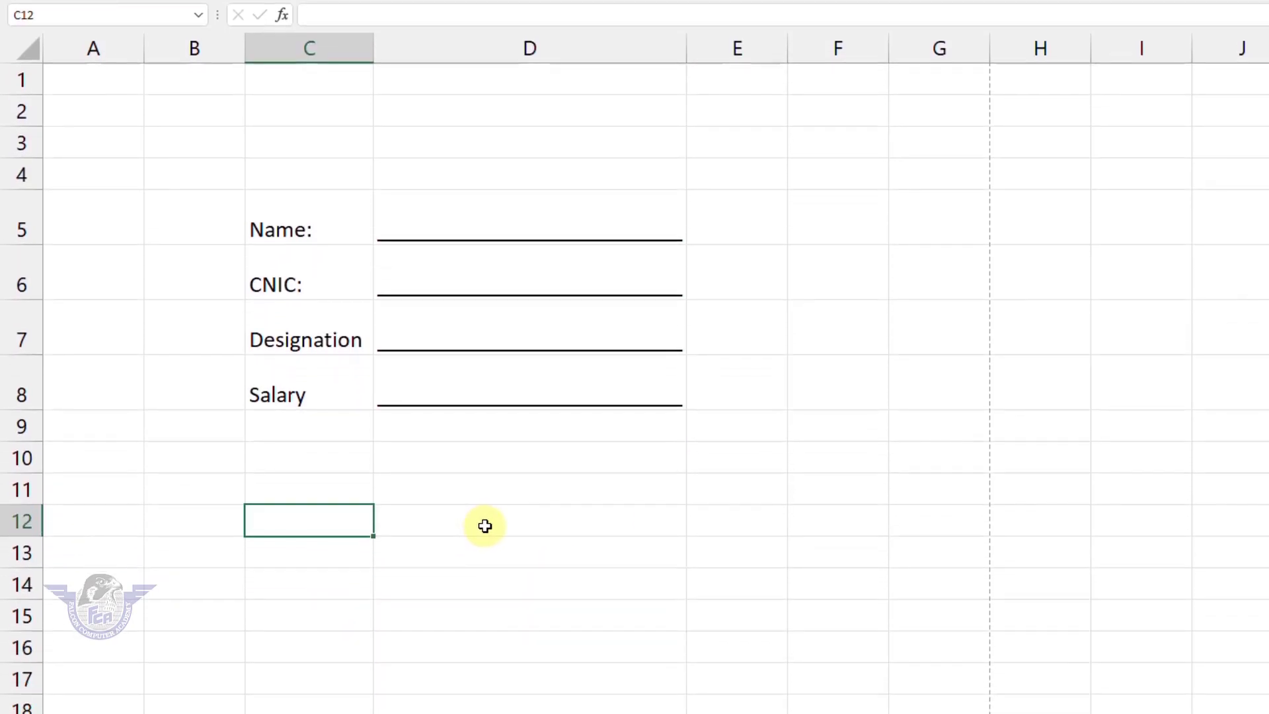
{"action": "type", "text": "Name"}
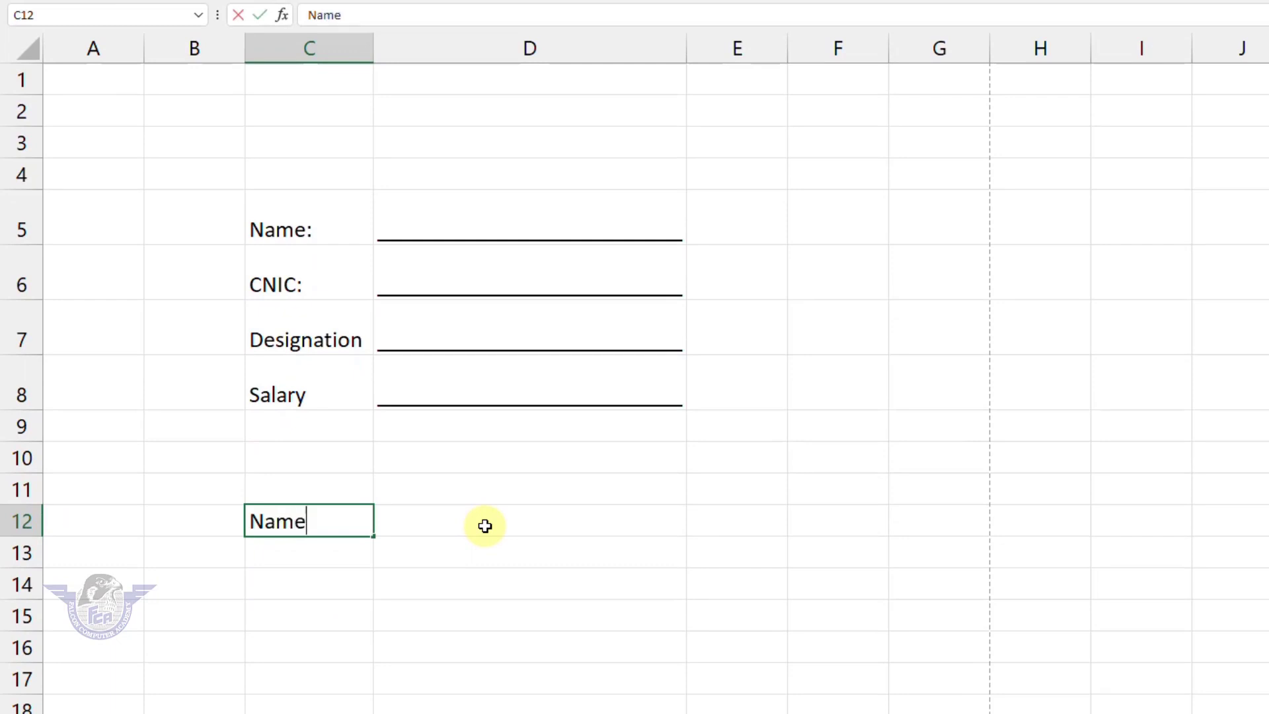
{"action": "key", "text": "Return"}
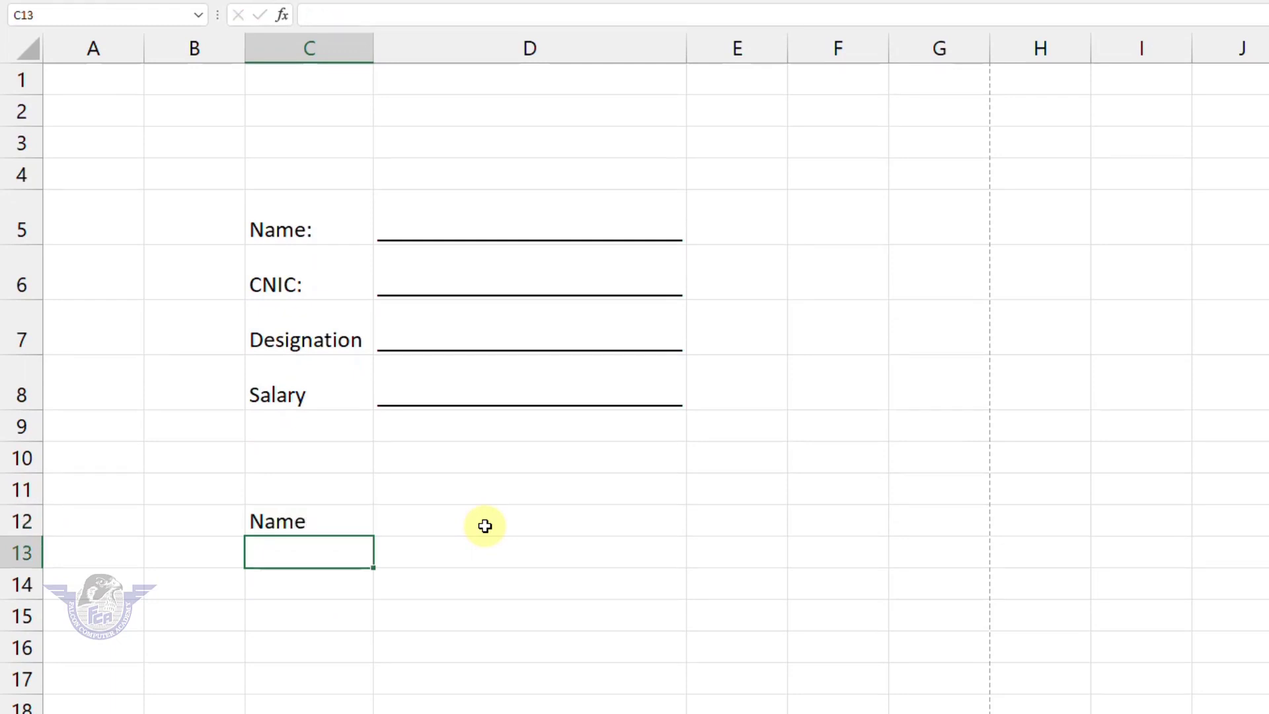
{"action": "type", "text": "CNIC"}
{"action": "key", "text": "Return"}
{"action": "type", "text": "De"}
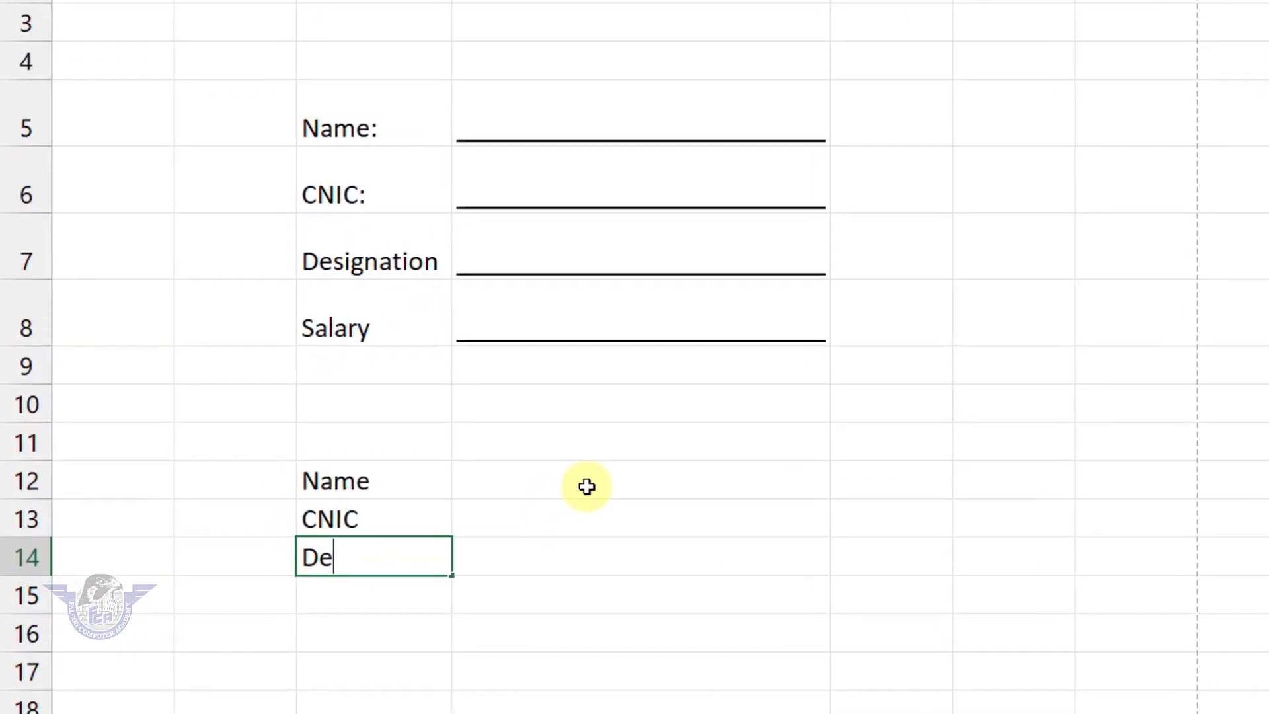
{"action": "type", "text": "signation"}
{"action": "key", "text": "Return"}
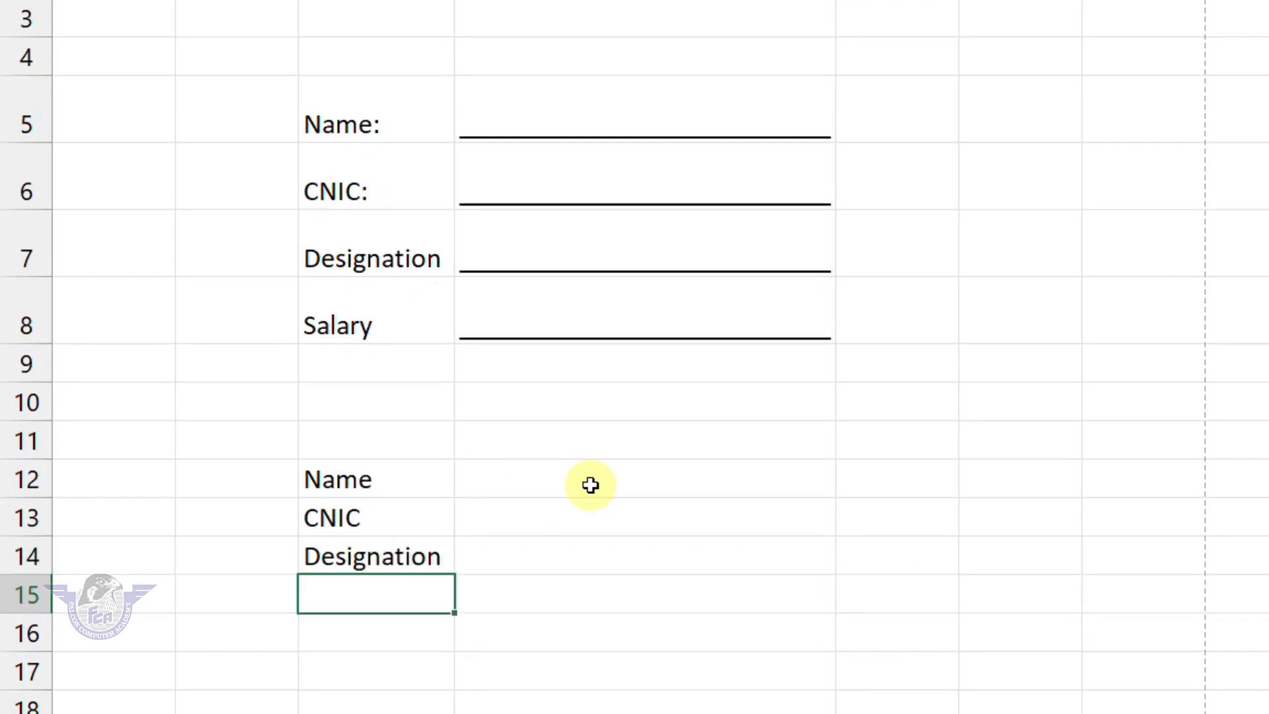
{"action": "type", "text": "Salary"}
{"action": "key", "text": "Return"}
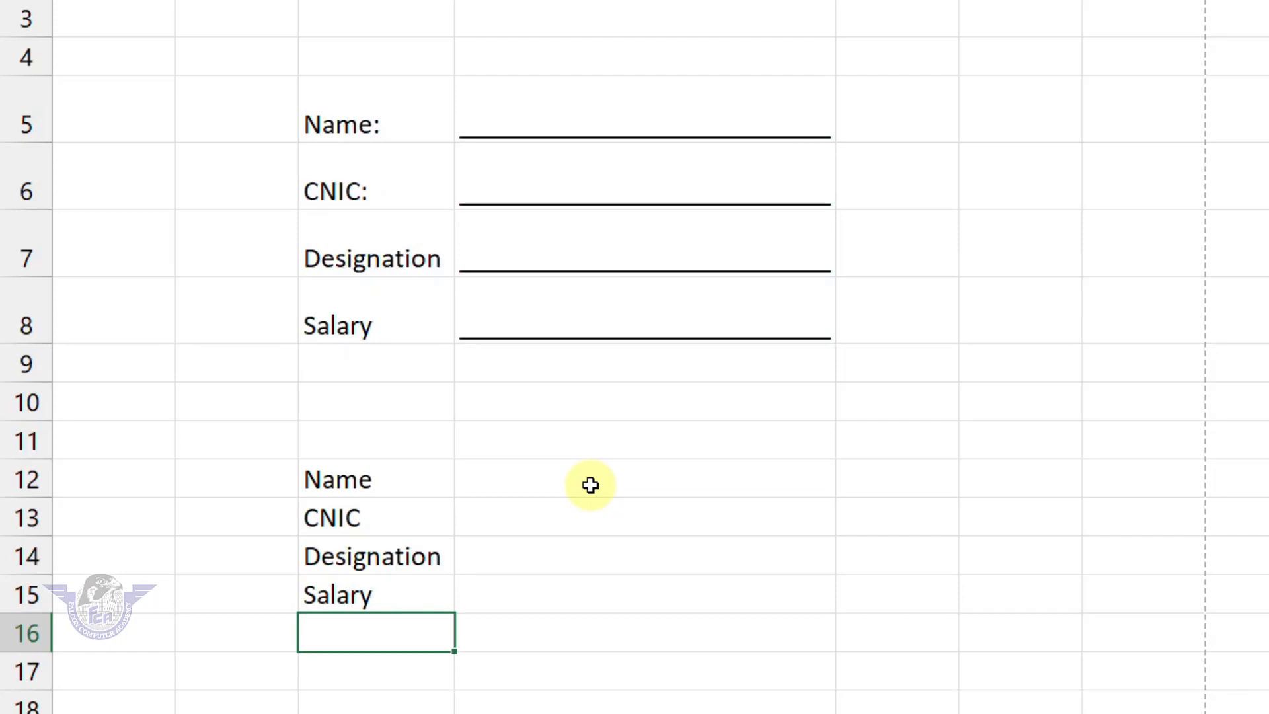
Step: Widen column D to make more room for the entries beside the labels
{"action": "left_click_drag", "start_coordinate": [591, 486], "coordinate": [594, 594]}
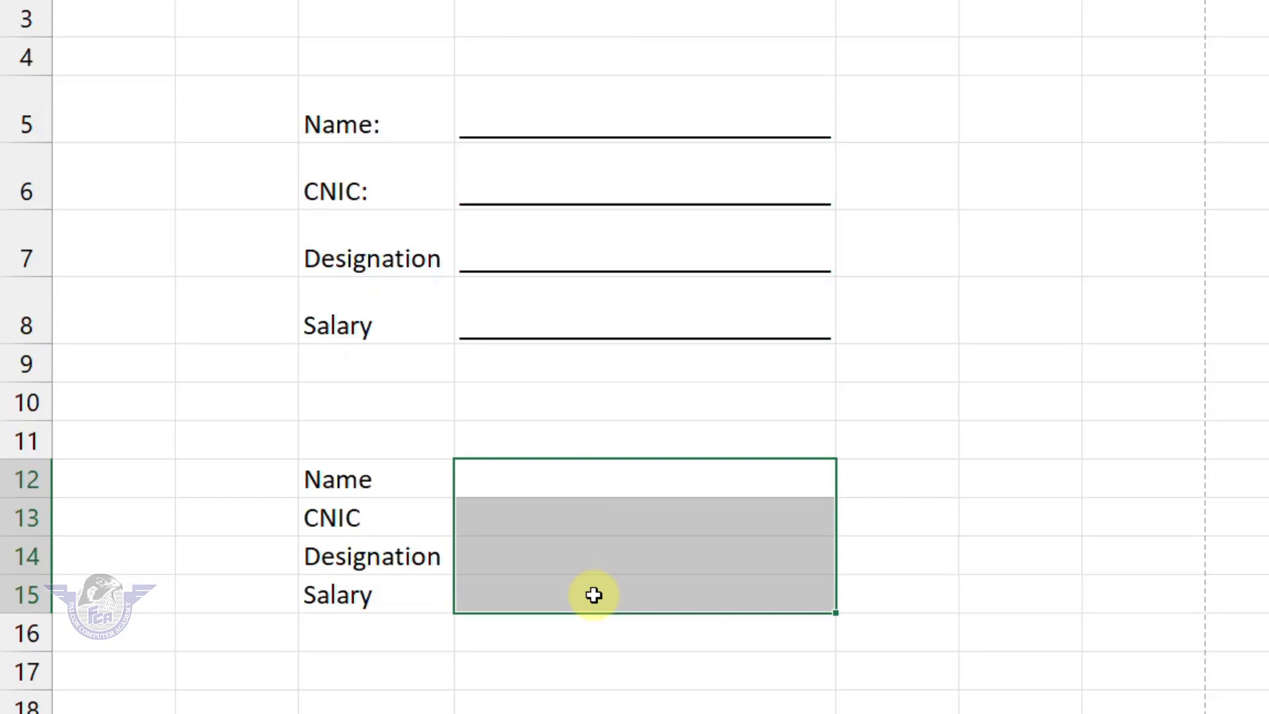
{"action": "left_click_drag", "start_coordinate": [675, 61], "coordinate": [777, 61]}
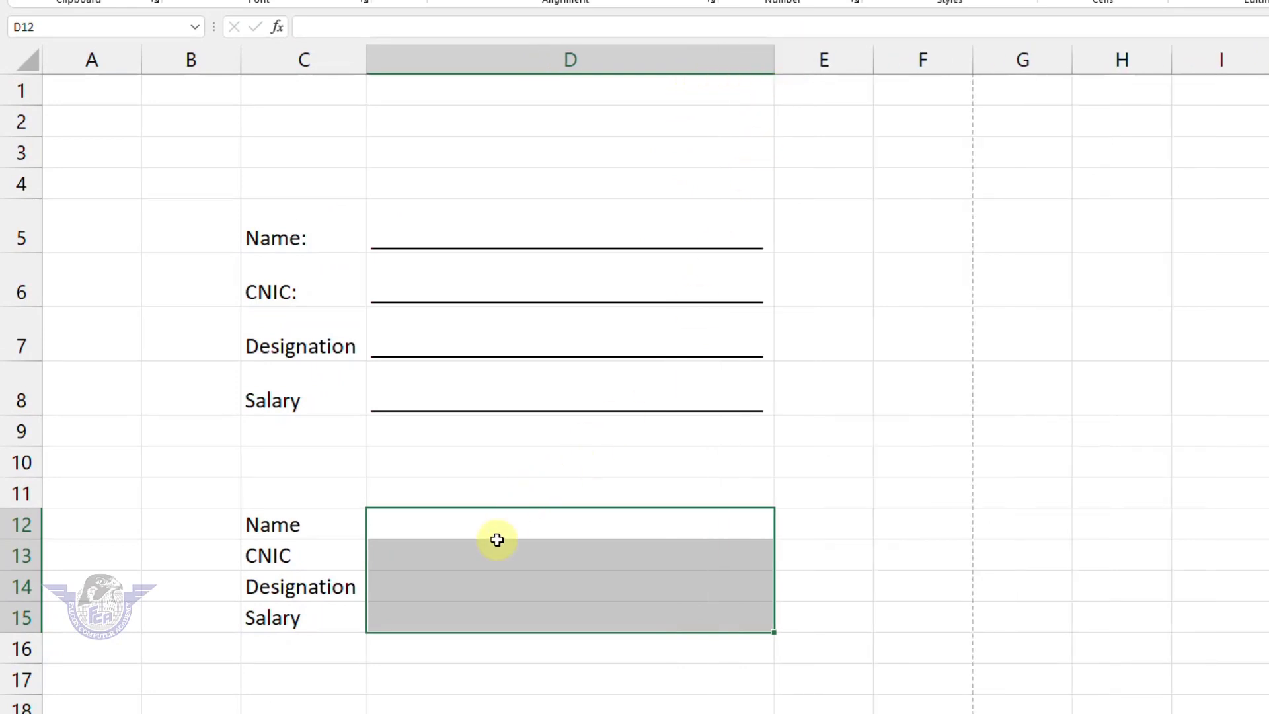
Step: Apply the custom number format @*_ to the blank cells D12:D15 beside the new labels
{"action": "left_click", "coordinate": [423, 543]}
{"action": "left_click_drag", "start_coordinate": [410, 524], "coordinate": [418, 615]}
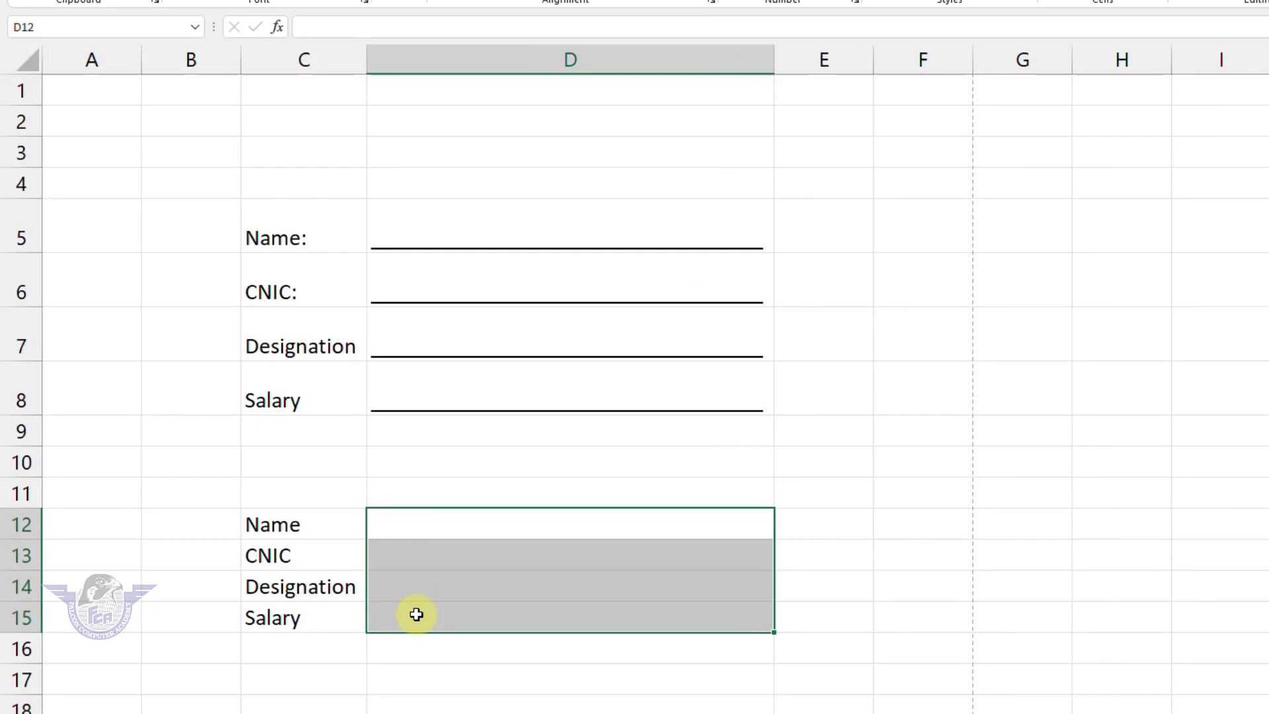
{"action": "key", "text": "ctrl+1"}
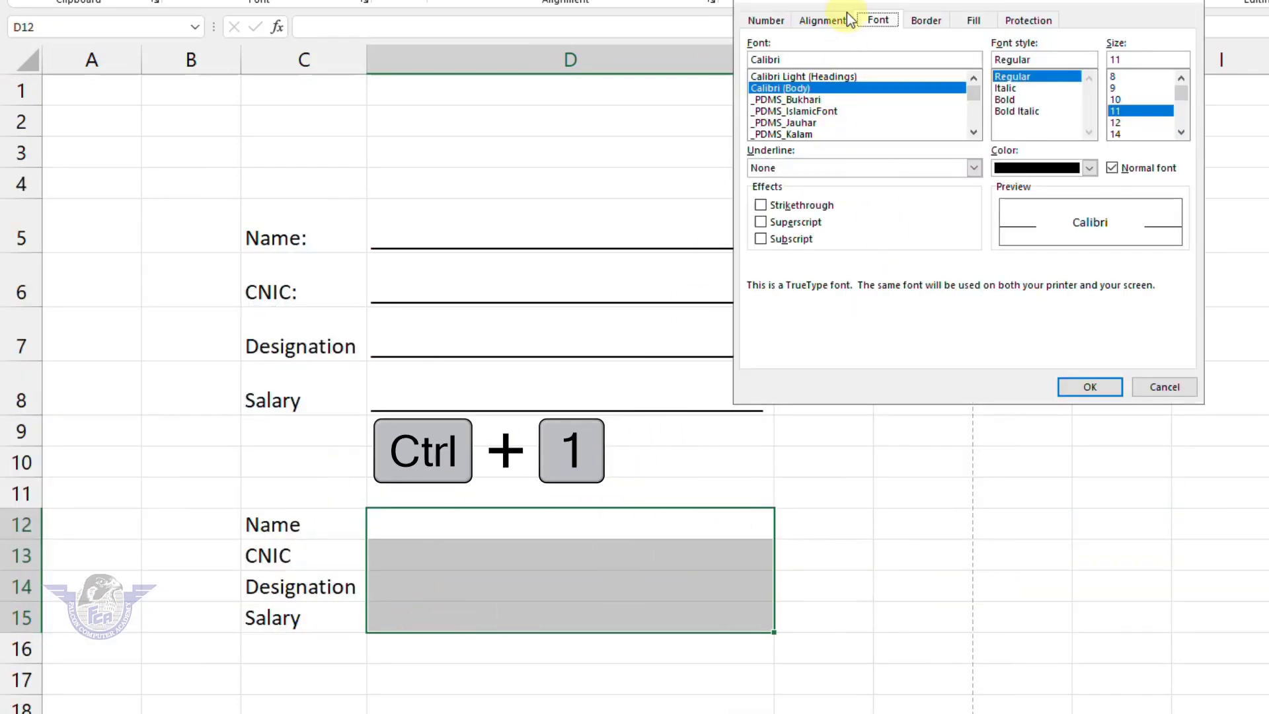
{"action": "left_click_drag", "start_coordinate": [840, 2], "coordinate": [442, 91]}
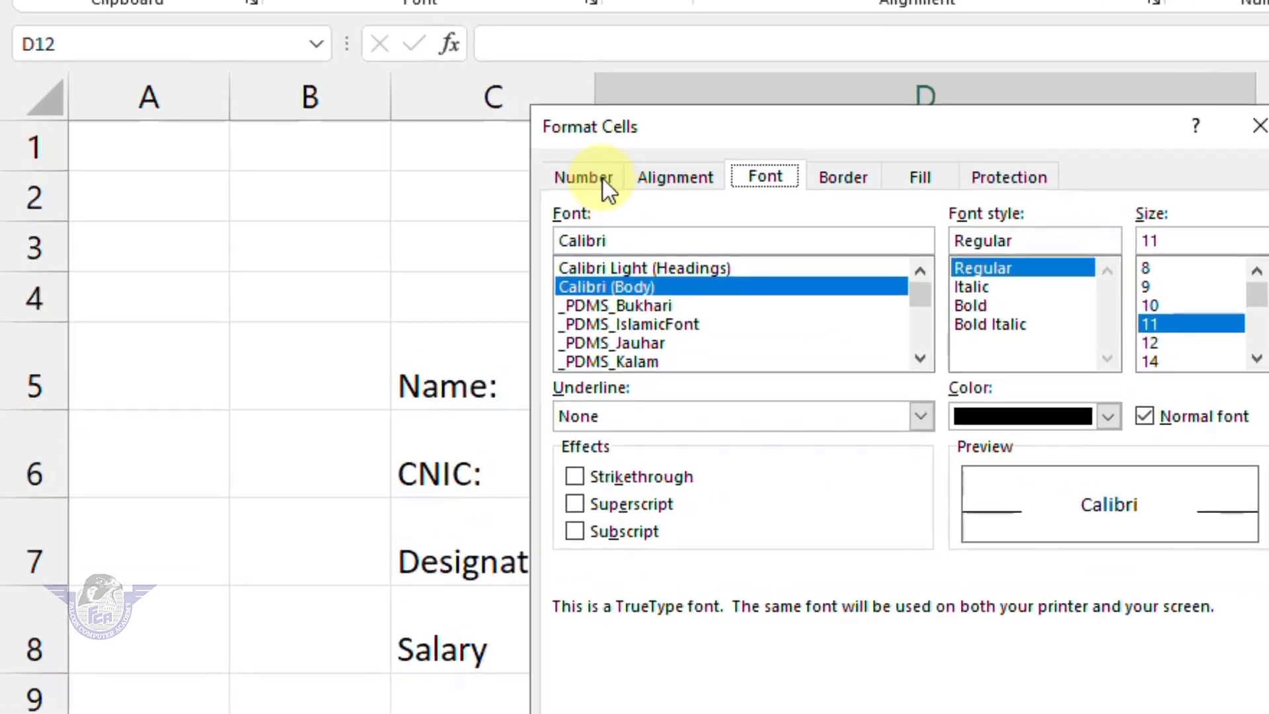
{"action": "left_click", "coordinate": [371, 111]}
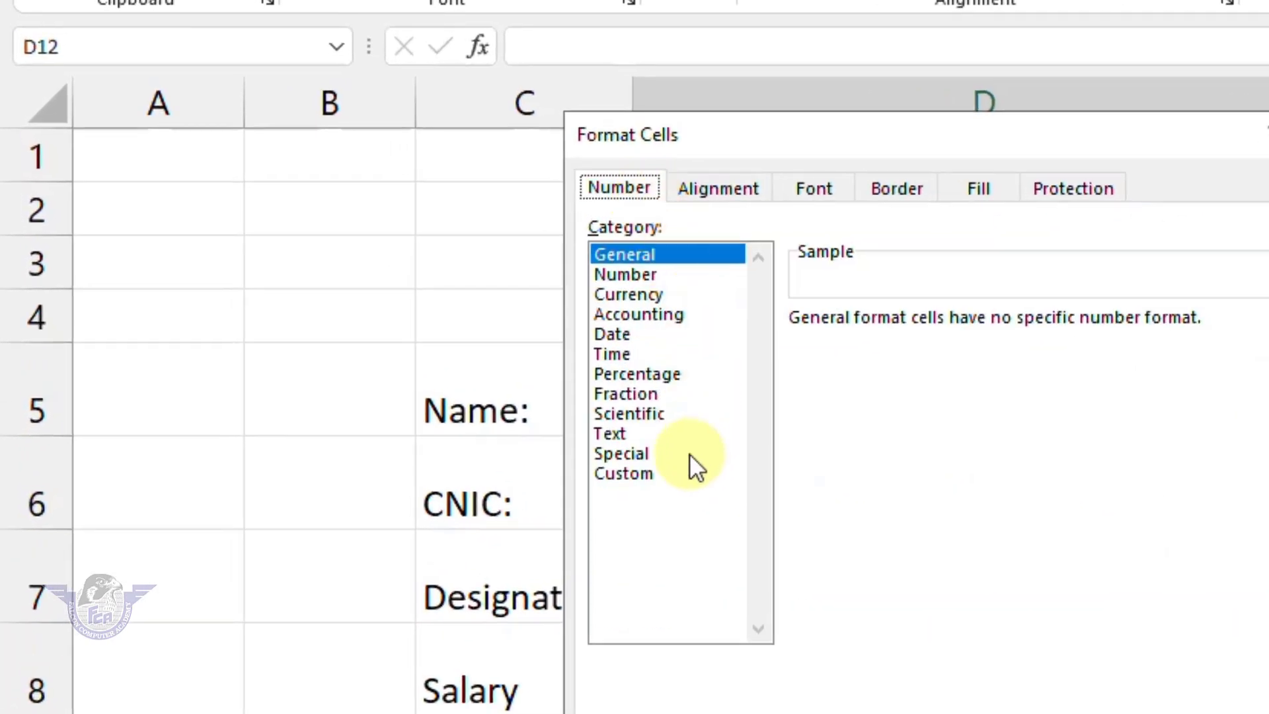
{"action": "left_click", "coordinate": [644, 475]}
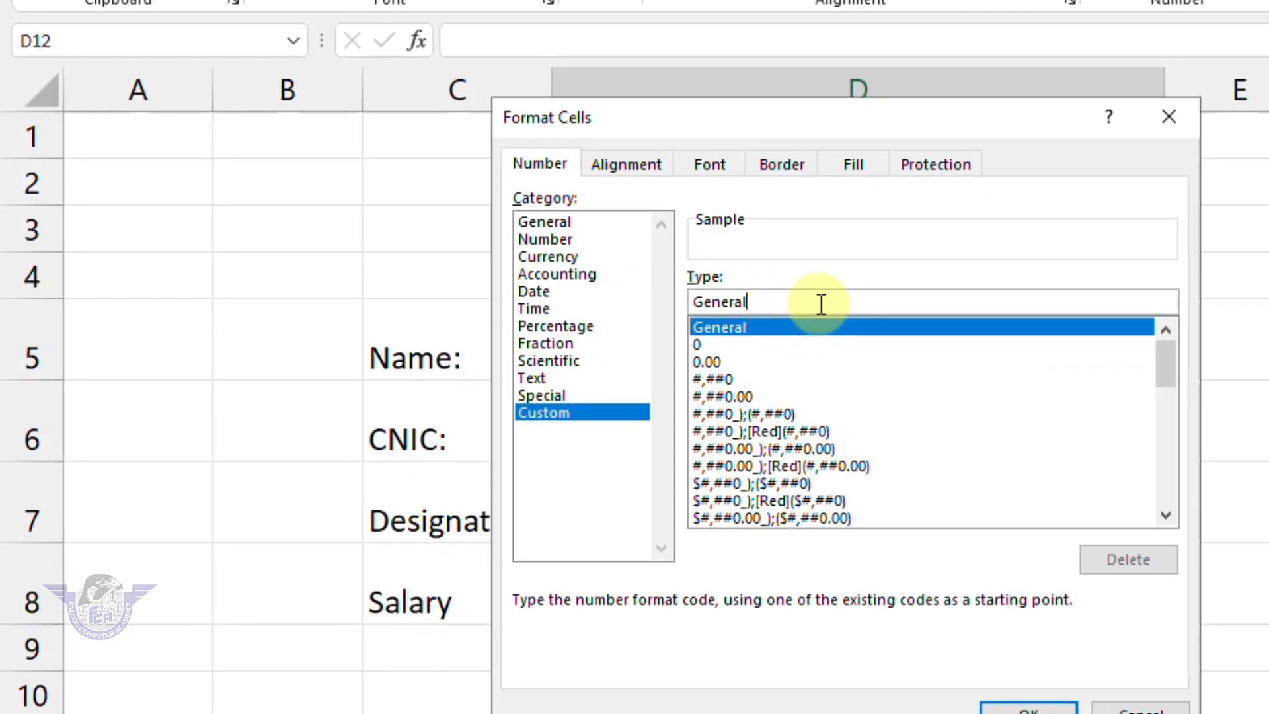
{"action": "left_click", "coordinate": [821, 304]}
{"action": "key", "text": "BackSpace"}
{"action": "key", "text": "BackSpace"}
{"action": "key", "text": "BackSpace"}
{"action": "key", "text": "BackSpace"}
{"action": "key", "text": "BackSpace"}
{"action": "key", "text": "BackSpace"}
{"action": "key", "text": "BackSpace"}
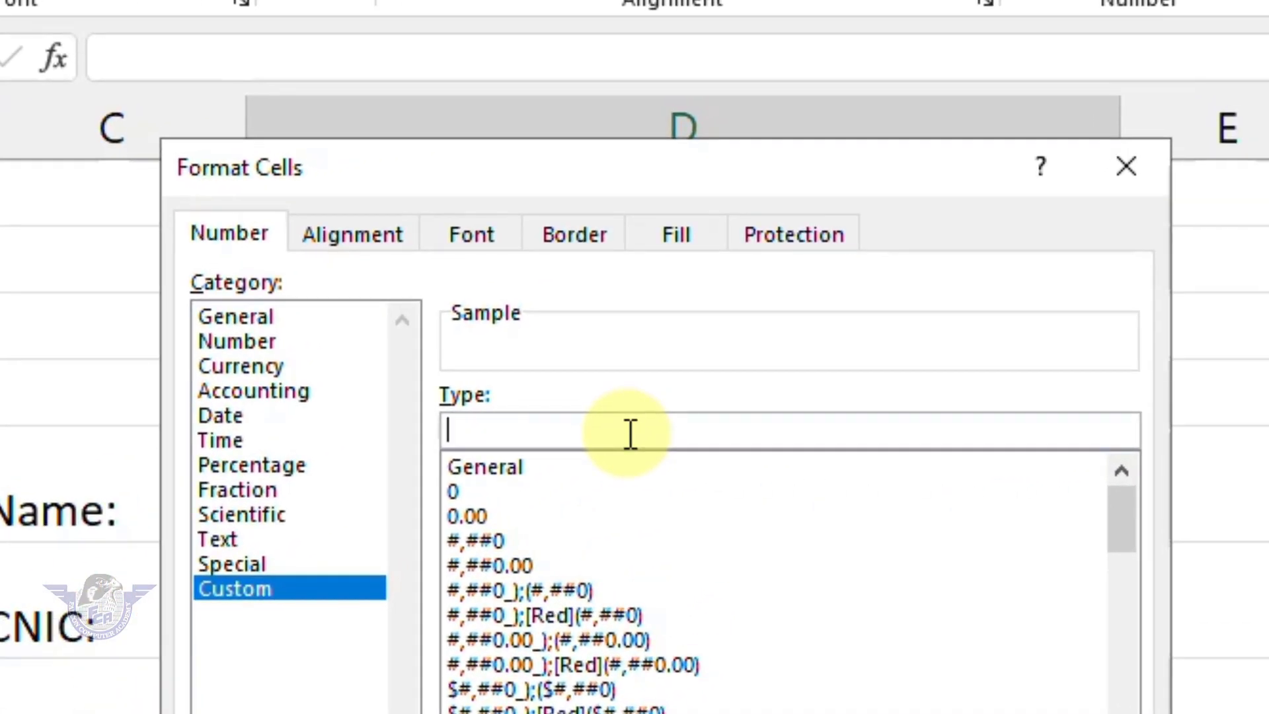
{"action": "type", "text": "@"}
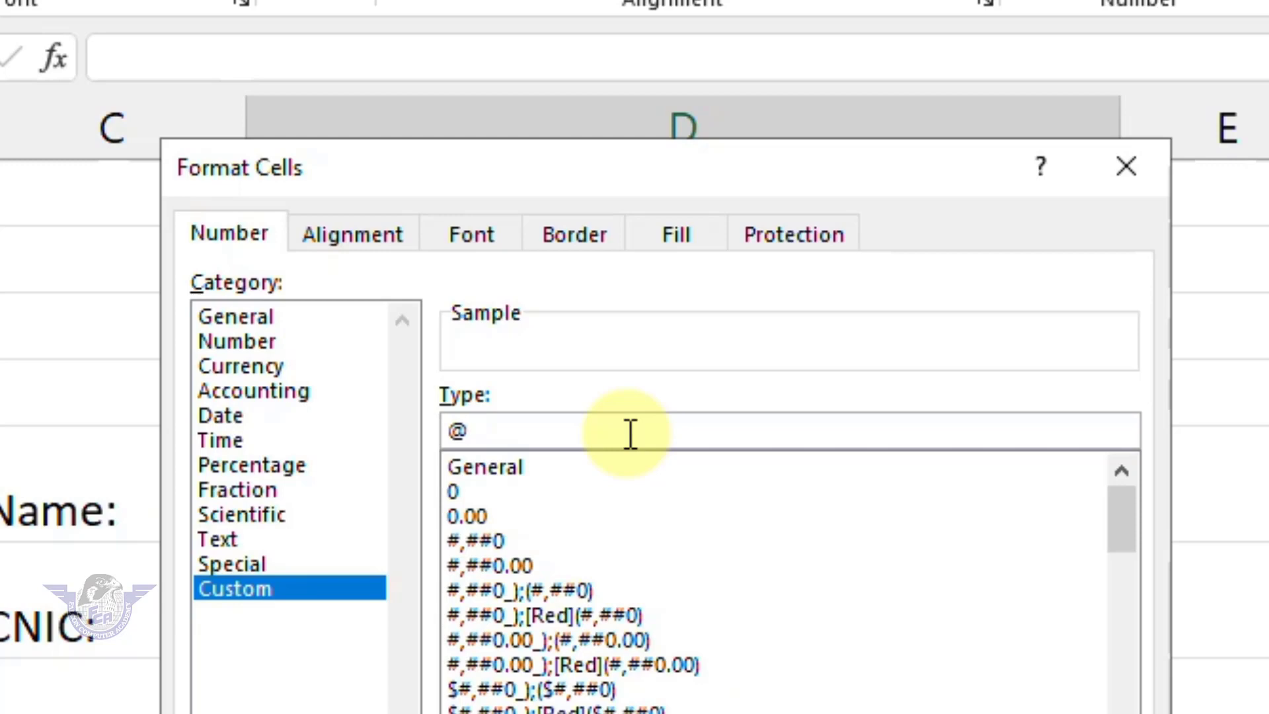
{"action": "type", "text": "*"}
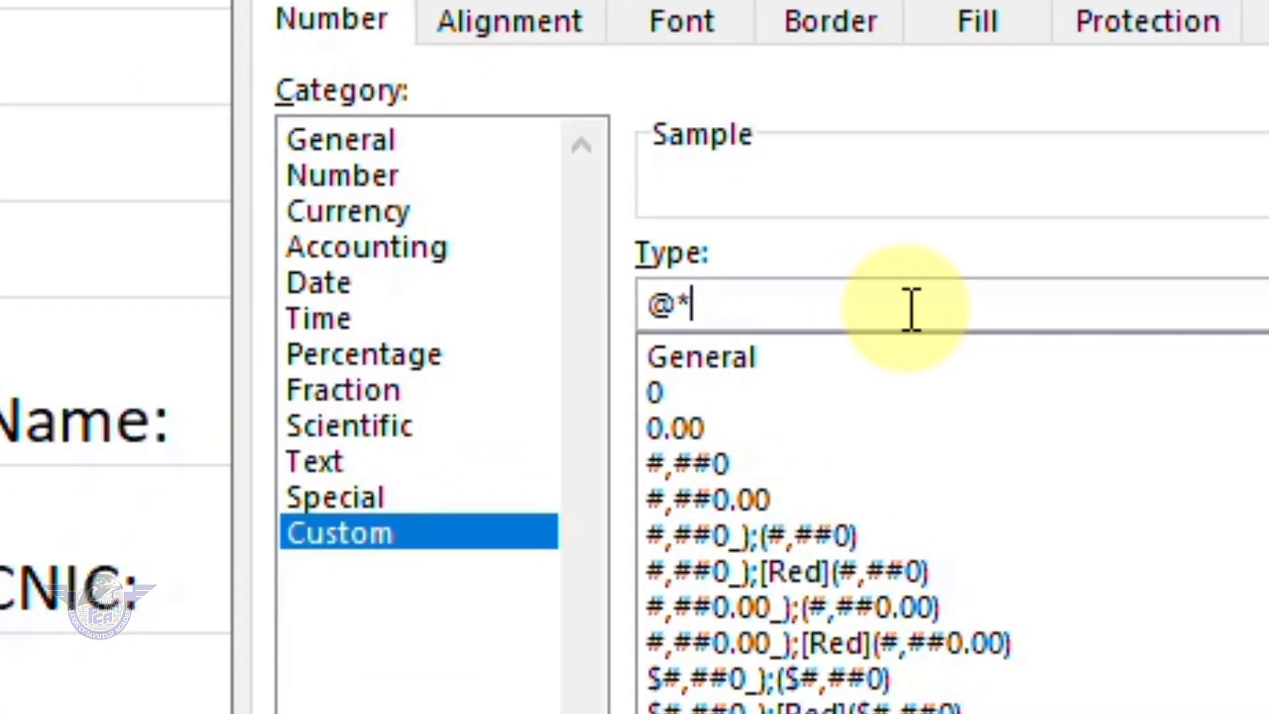
{"action": "type", "text": "_"}
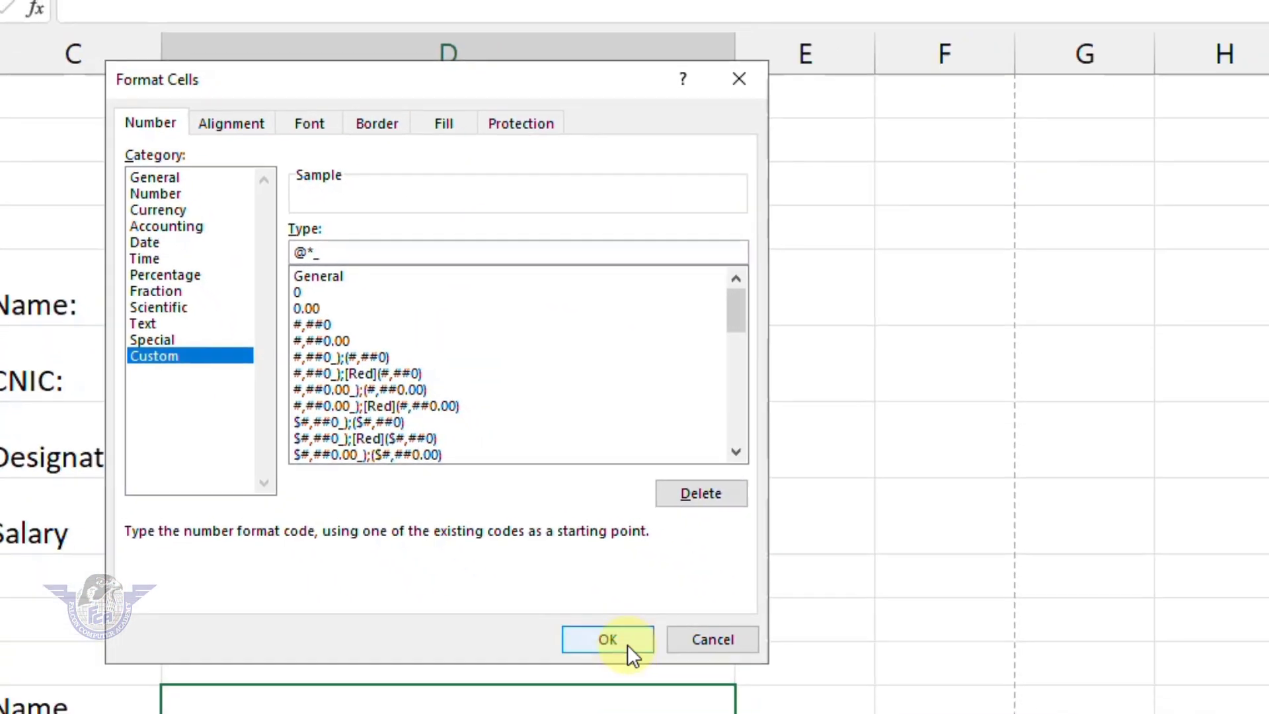
{"action": "left_click", "coordinate": [608, 640]}
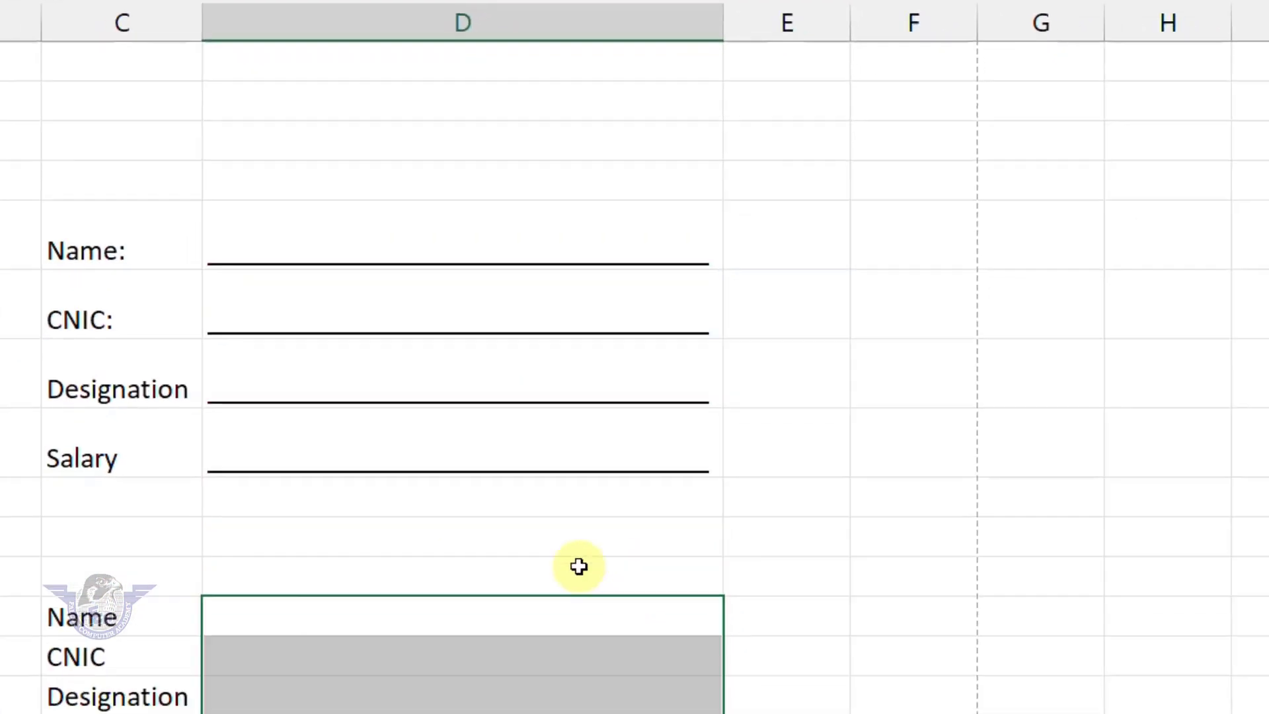
Step: Enter an underscore in each of the cells D12 to D15 to fill them with lines
{"action": "left_click", "coordinate": [335, 704]}
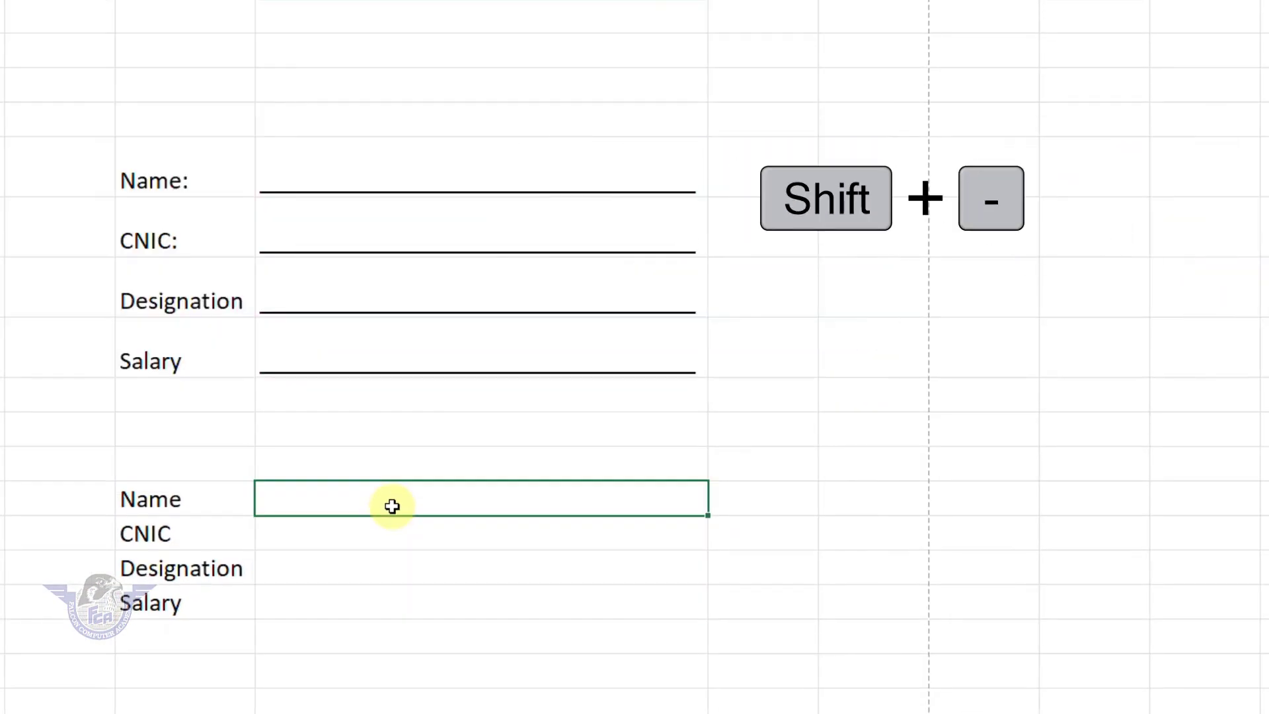
{"action": "type", "text": "_"}
{"action": "key", "text": "Return"}
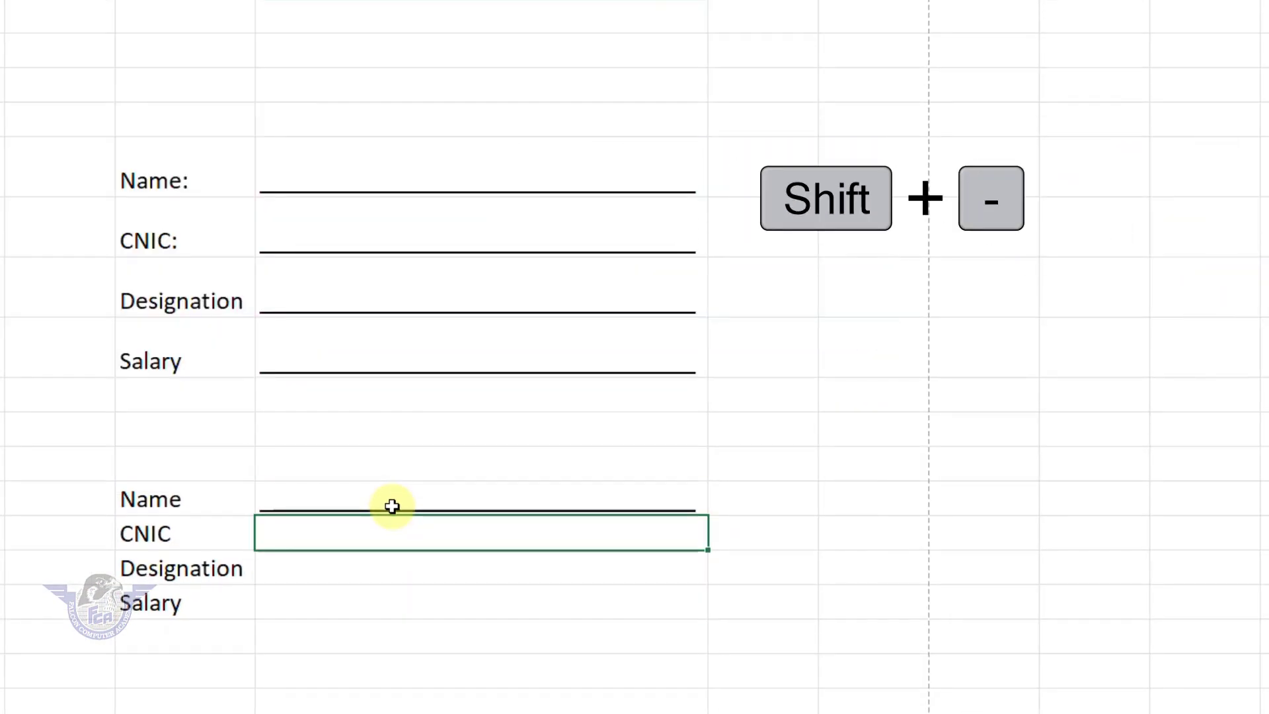
{"action": "type", "text": "_"}
{"action": "key", "text": "Return"}
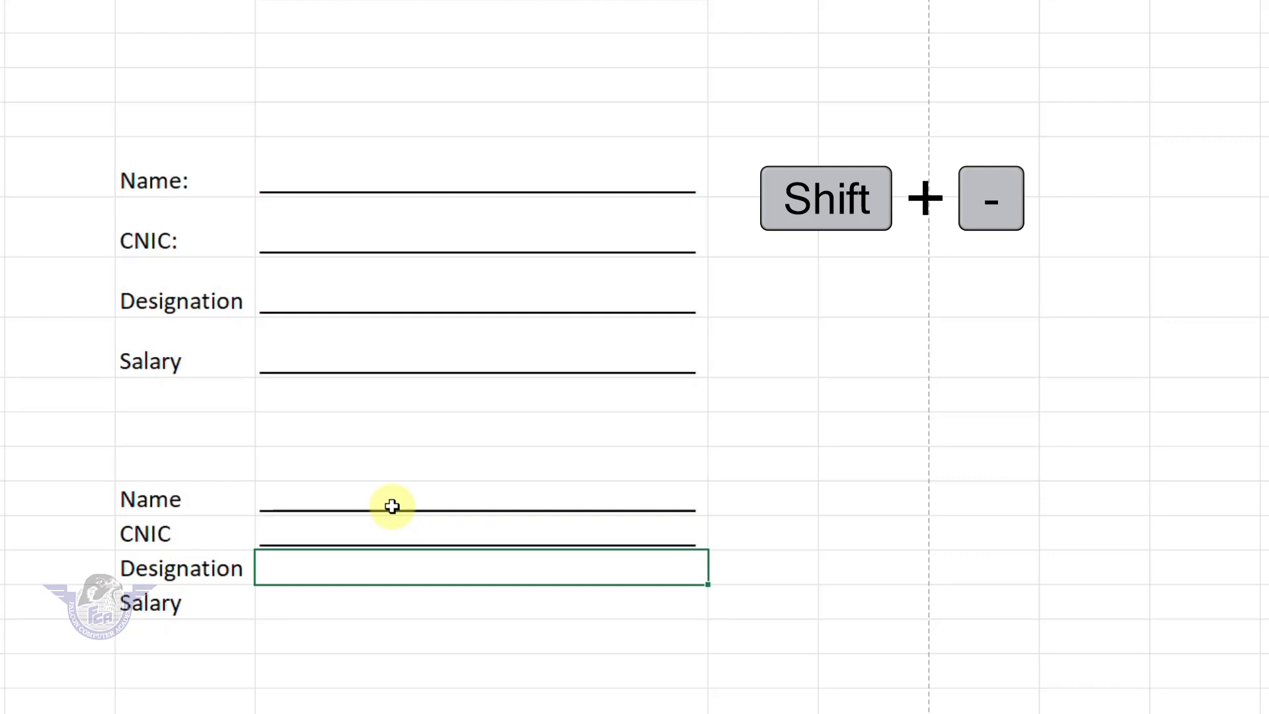
{"action": "type", "text": "_"}
{"action": "key", "text": "Return"}
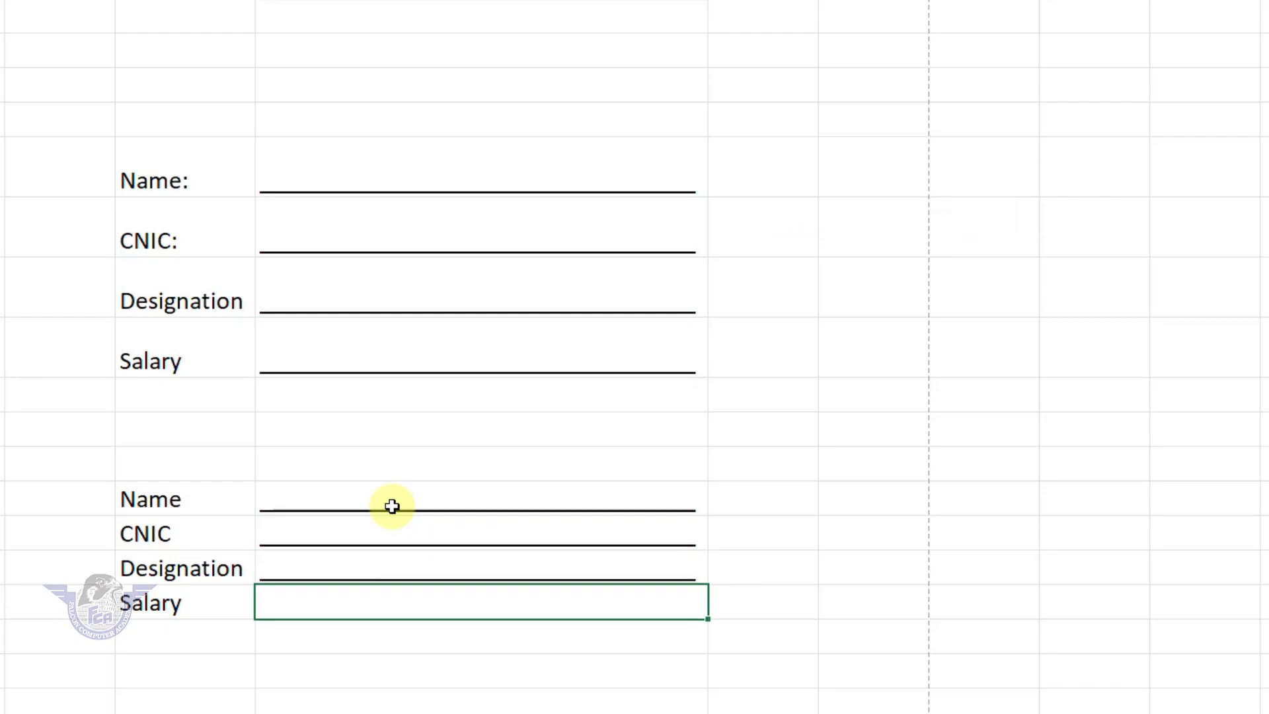
{"action": "type", "text": "_"}
{"action": "key", "text": "Return"}
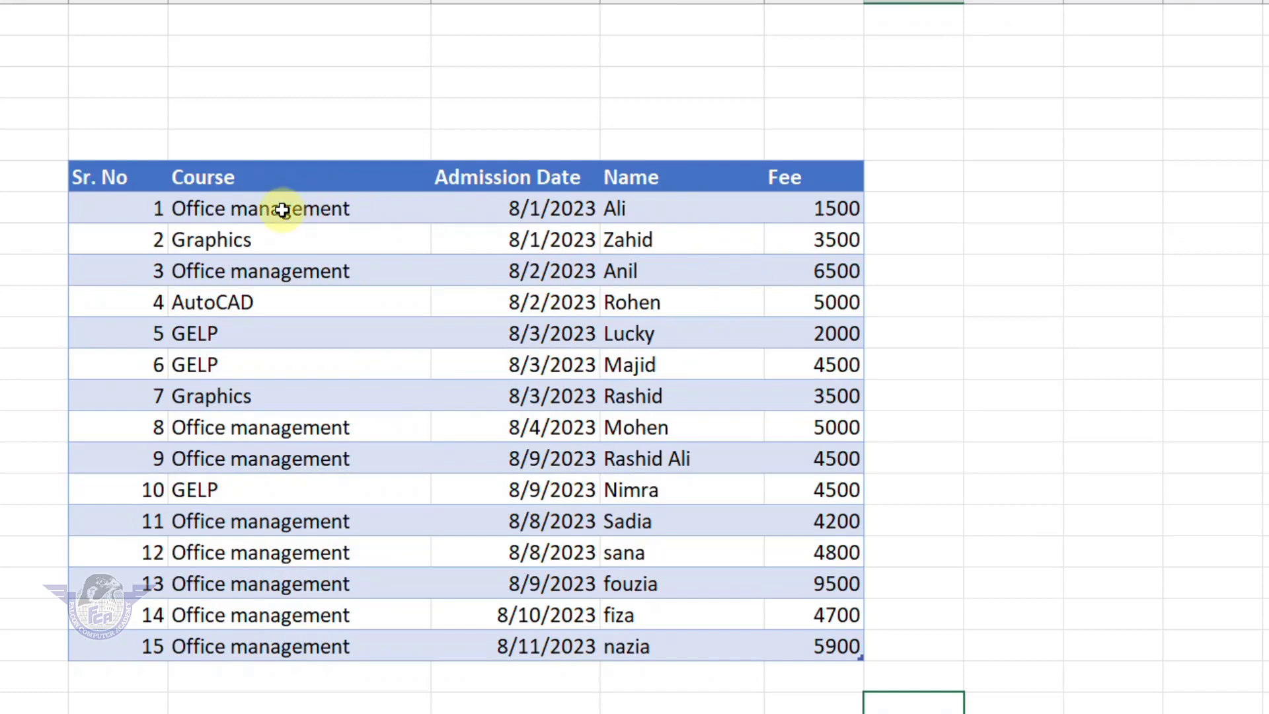
Step: Move the whole Name column from column H to between the Sr. No and Course columns
{"action": "left_click", "coordinate": [665, 178]}
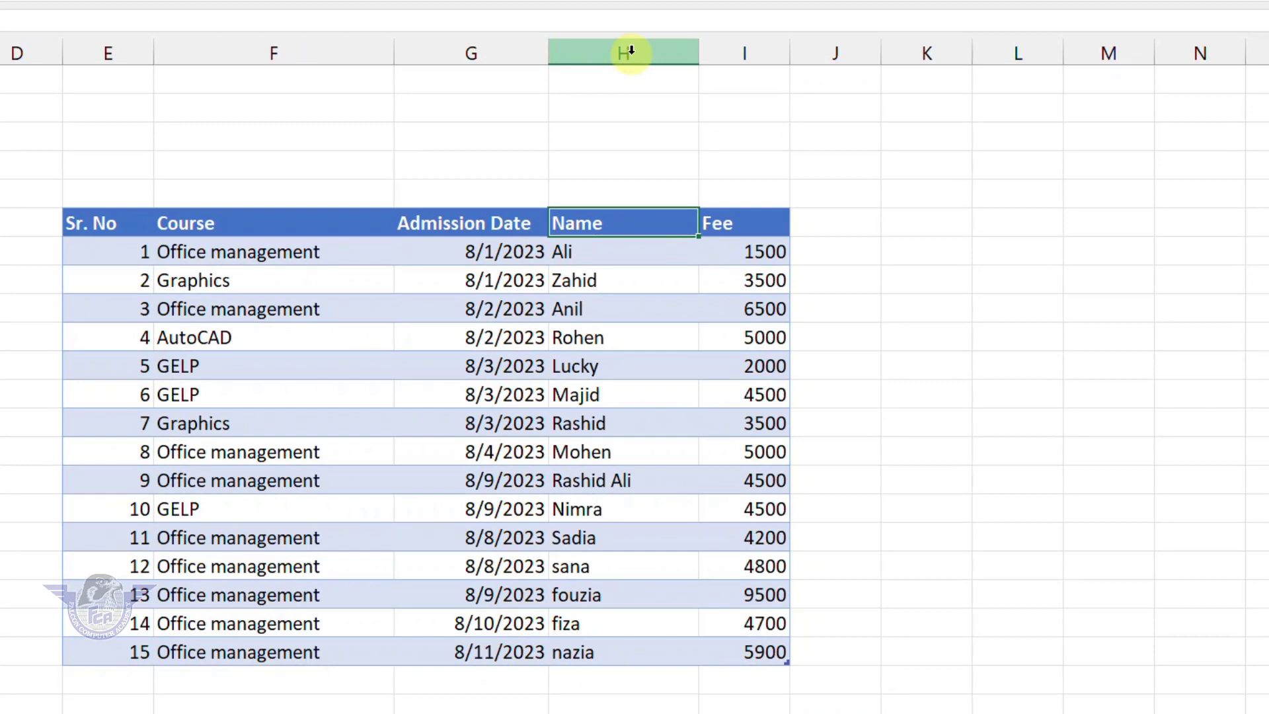
{"action": "left_click", "coordinate": [630, 51]}
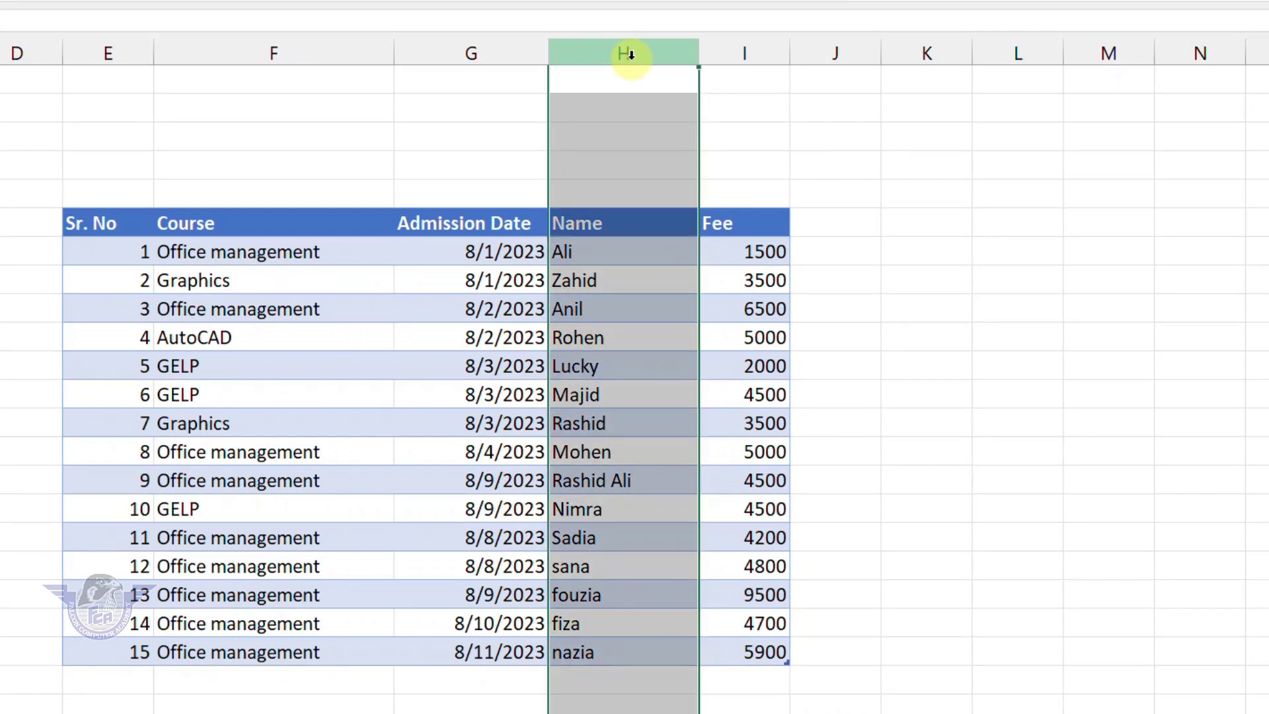
{"action": "key", "text": "ctrl+x"}
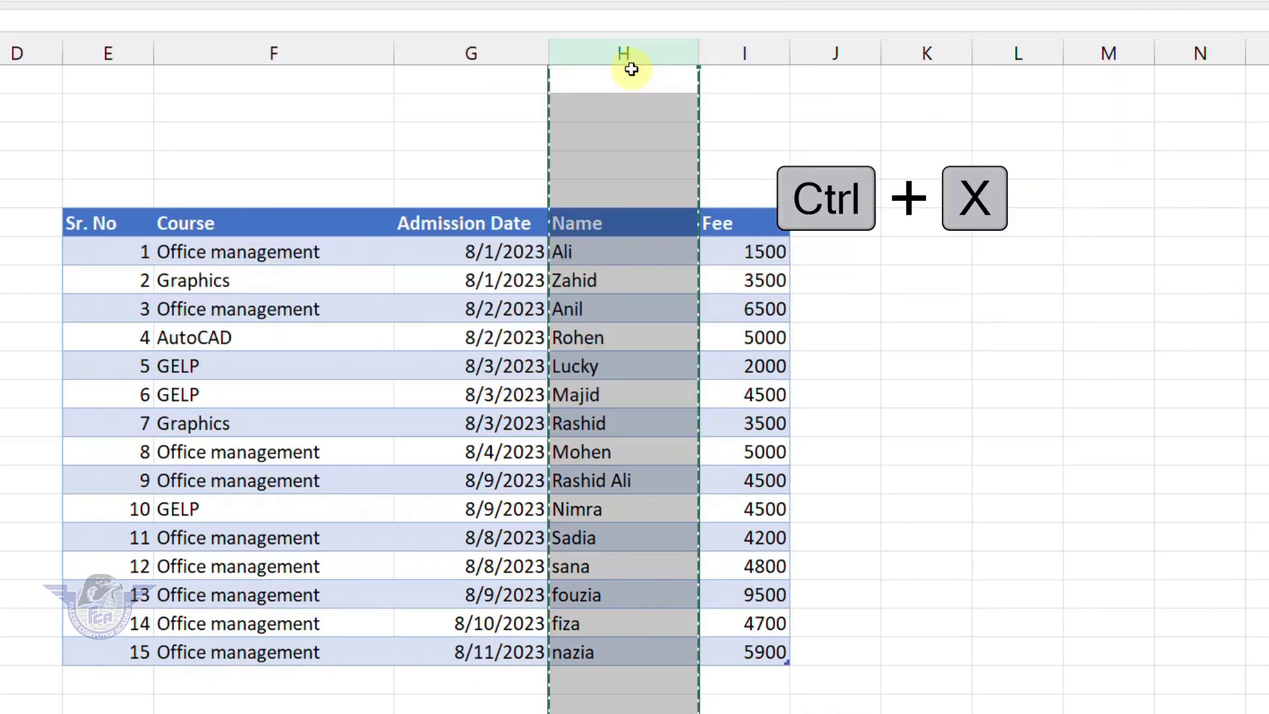
{"action": "left_click", "coordinate": [304, 50]}
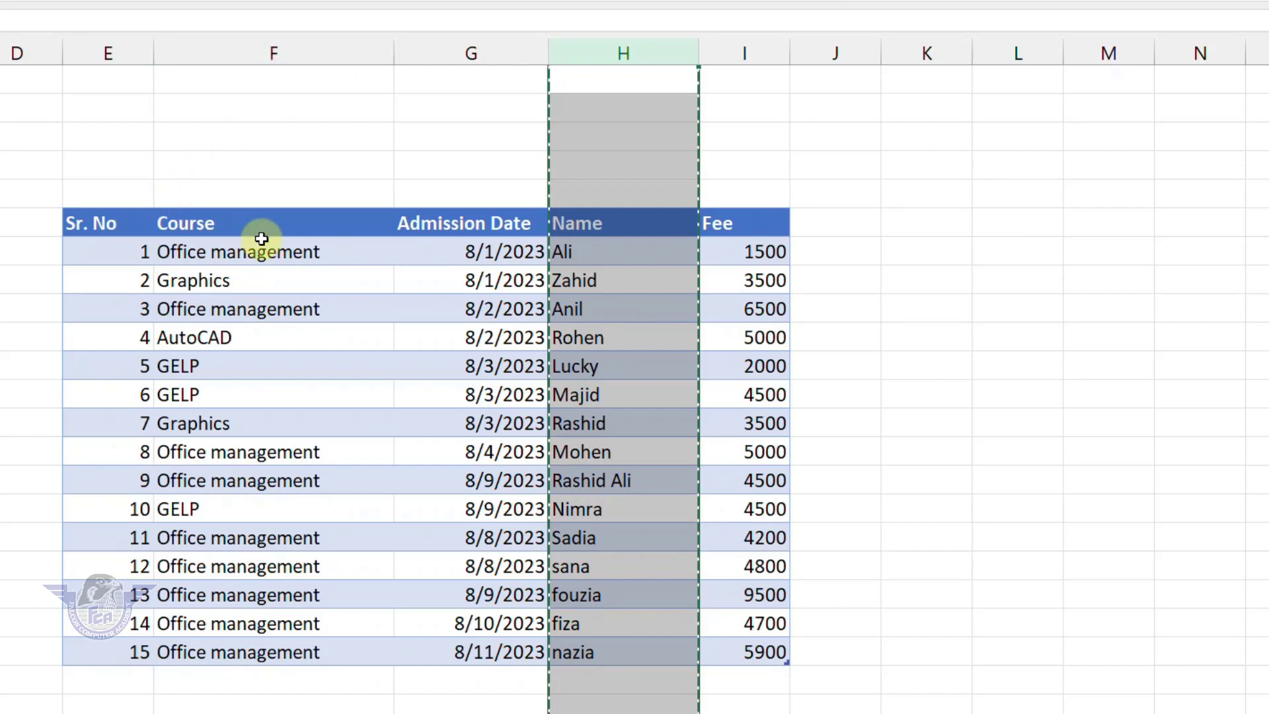
{"action": "left_click", "coordinate": [281, 50]}
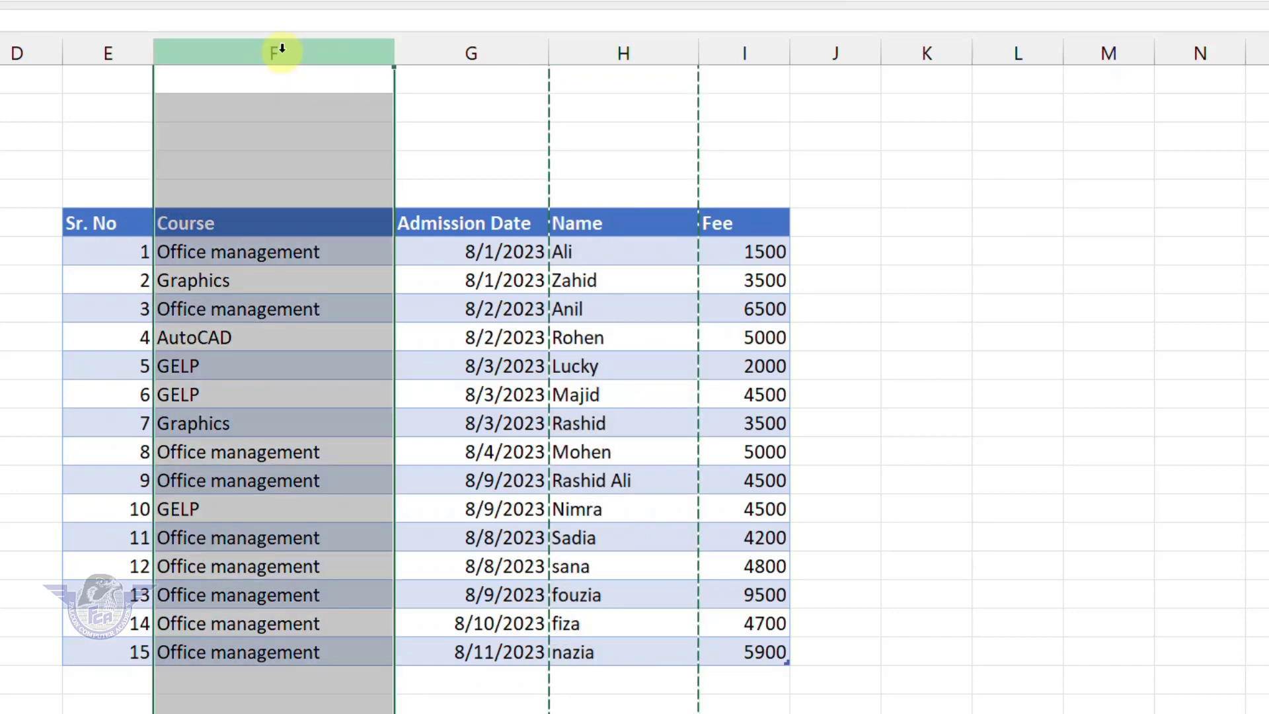
{"action": "key", "text": "ctrl+plus"}
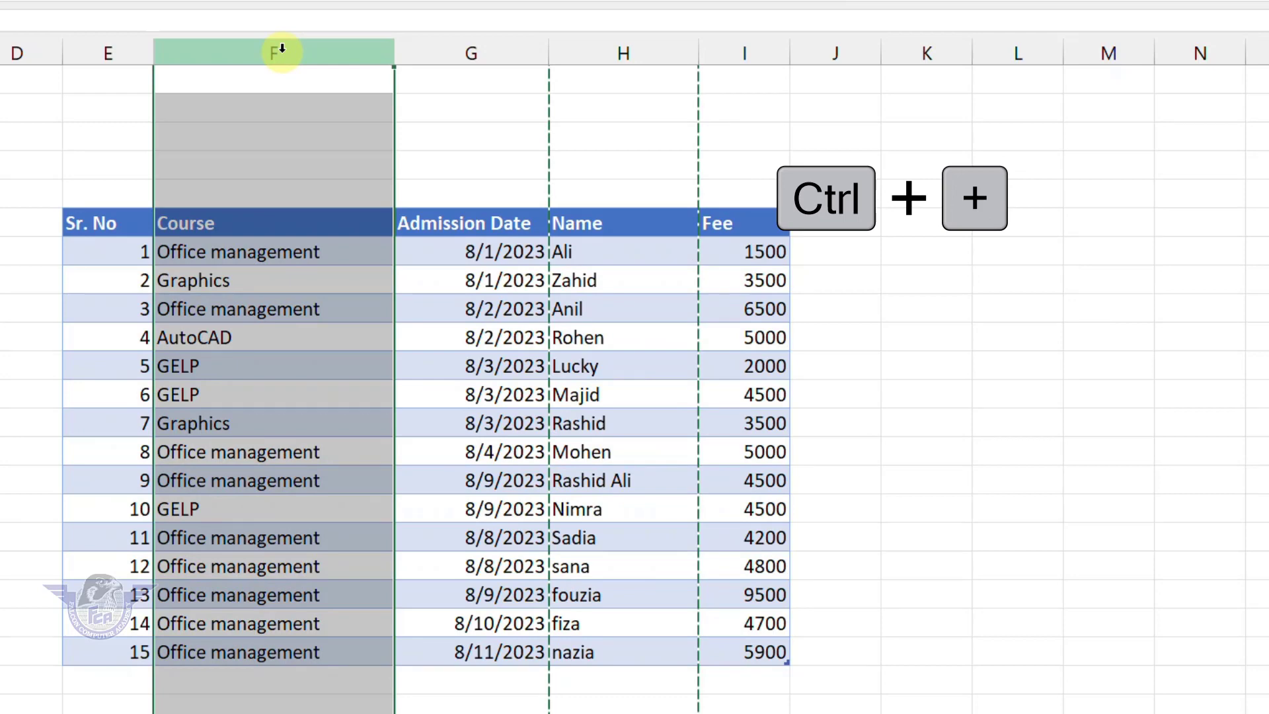
{"action": "key", "text": "ctrl+plus"}
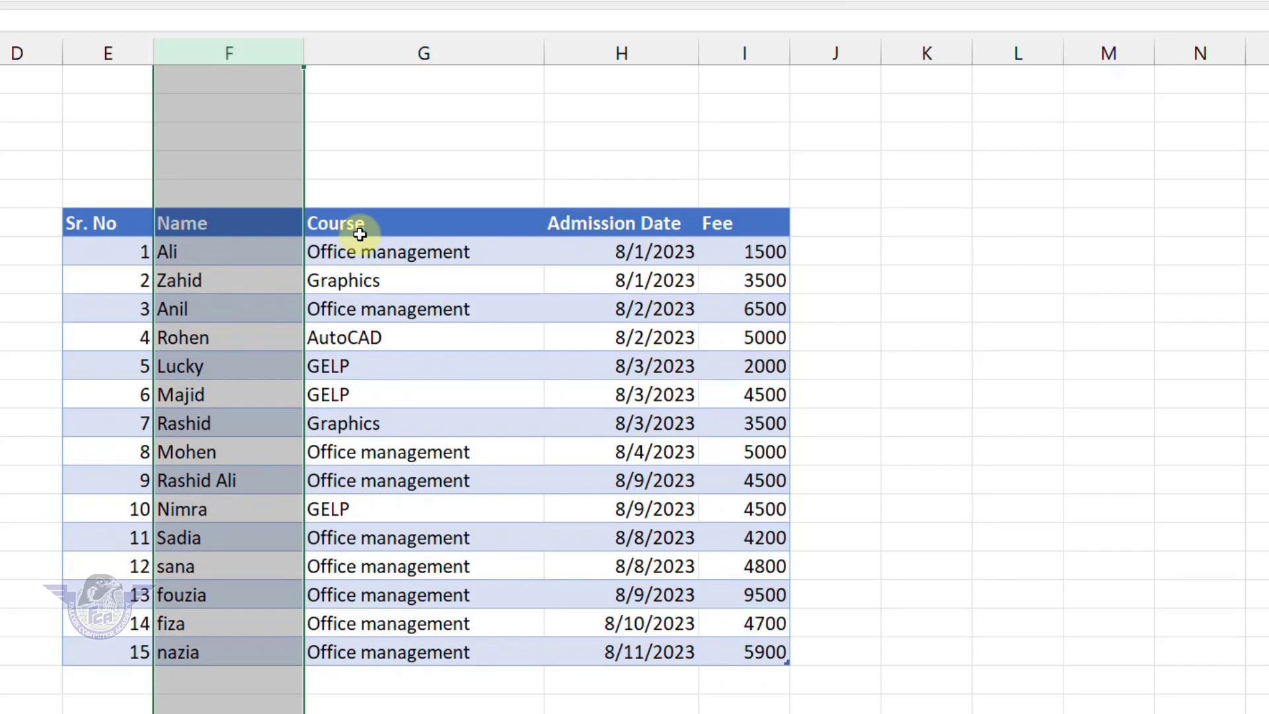
Step: Deselect the moved Name column and switch to the "wrap text short cut" sheet
{"action": "left_click", "coordinate": [423, 371]}
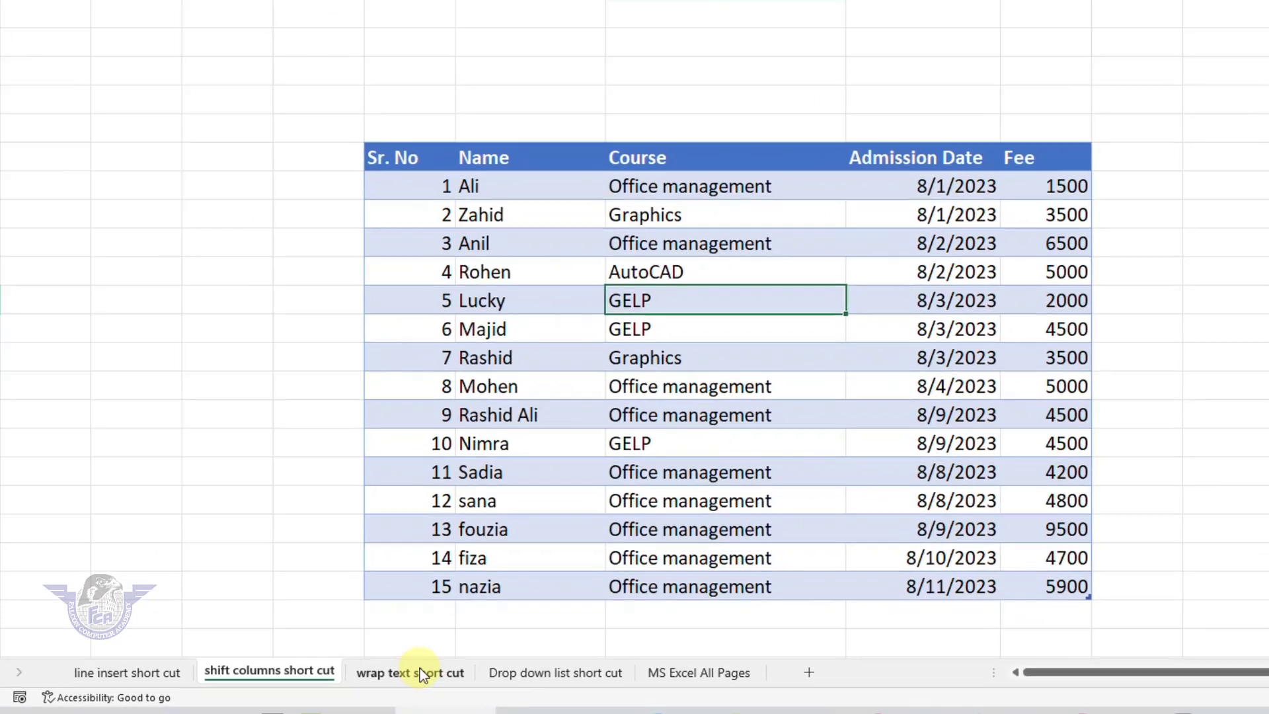
{"action": "left_click", "coordinate": [423, 669]}
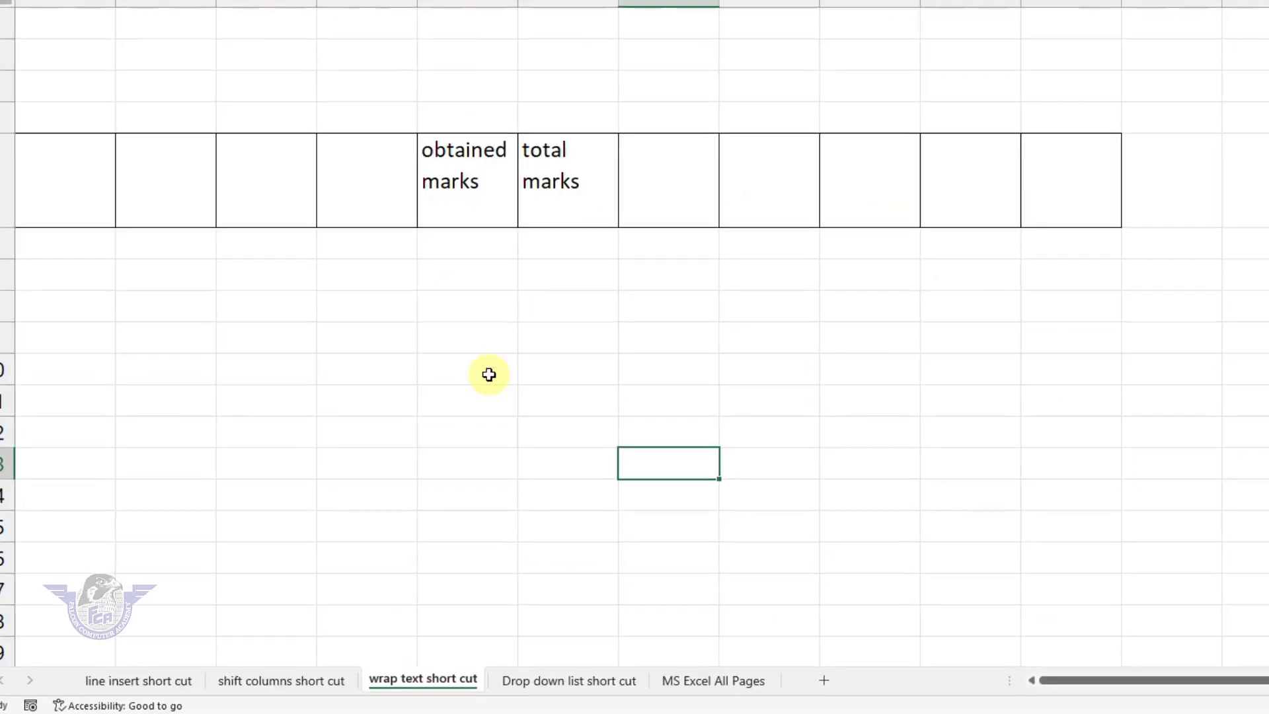
Step: Enter "Obtained marks" in cell H5 without wrapping, and clear the cell again
{"action": "left_click", "coordinate": [508, 324]}
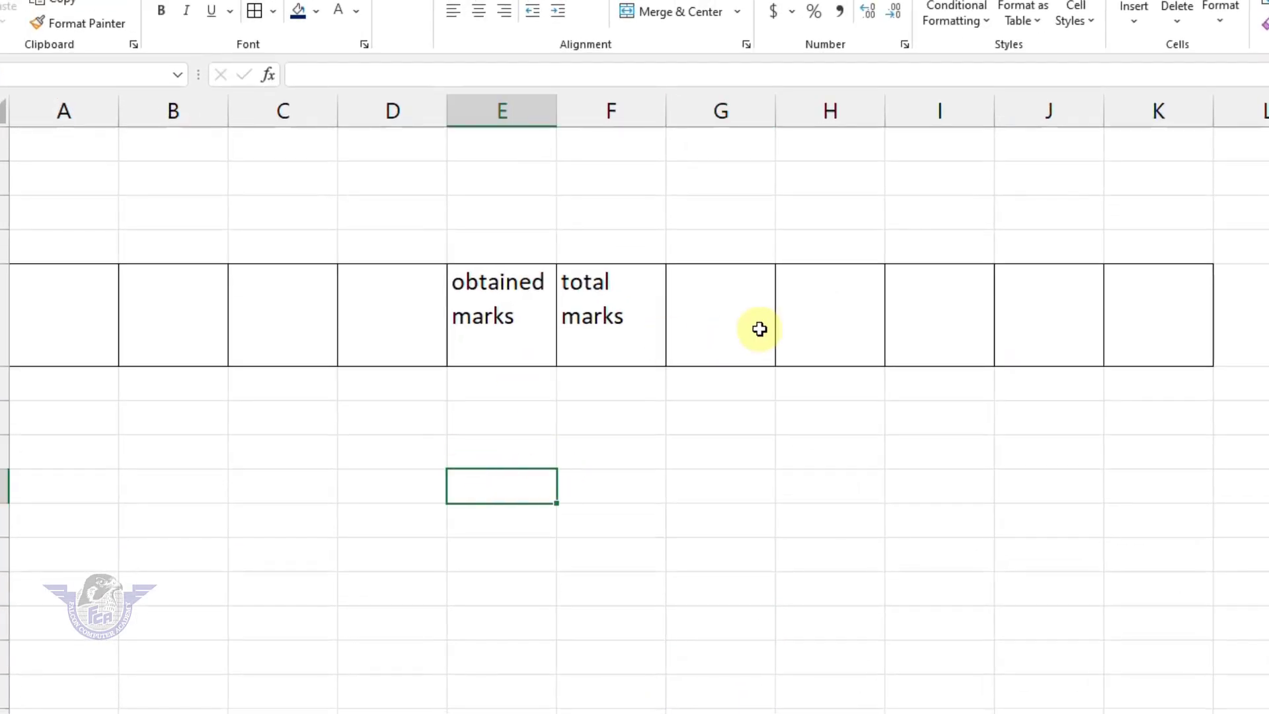
{"action": "left_click", "coordinate": [759, 328]}
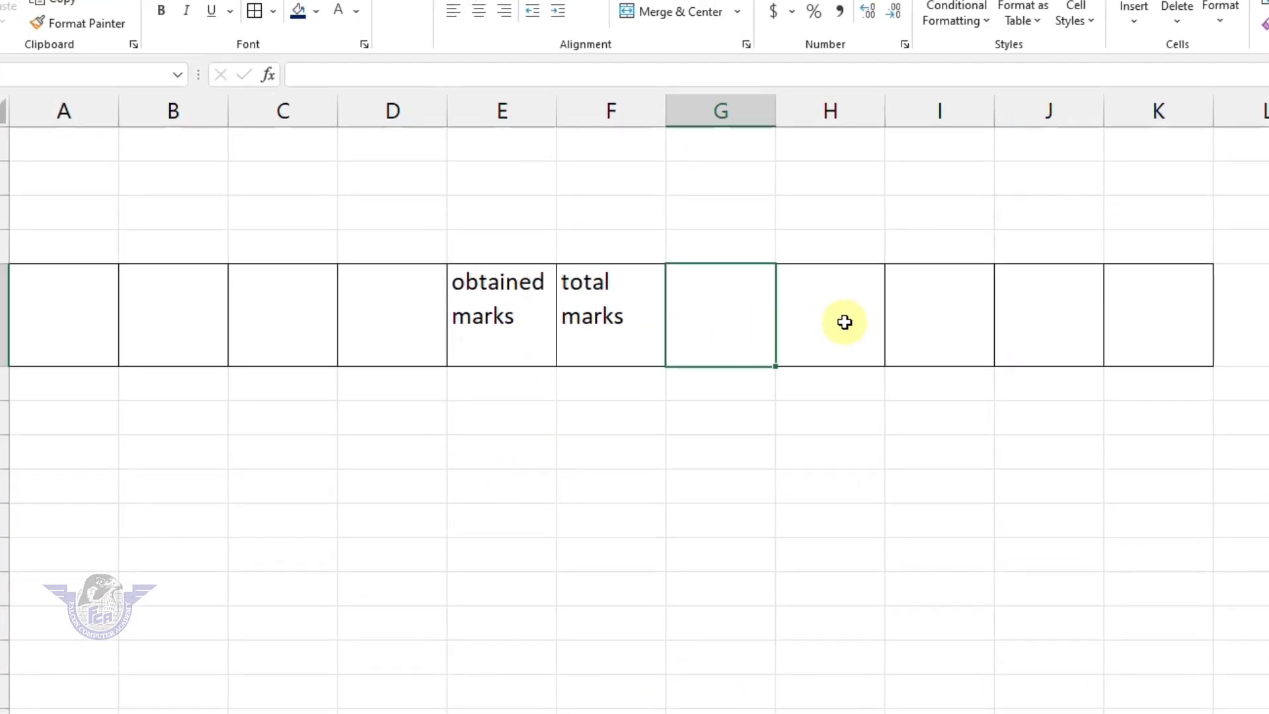
{"action": "left_click", "coordinate": [842, 320]}
{"action": "type", "text": "Obtained marks"}
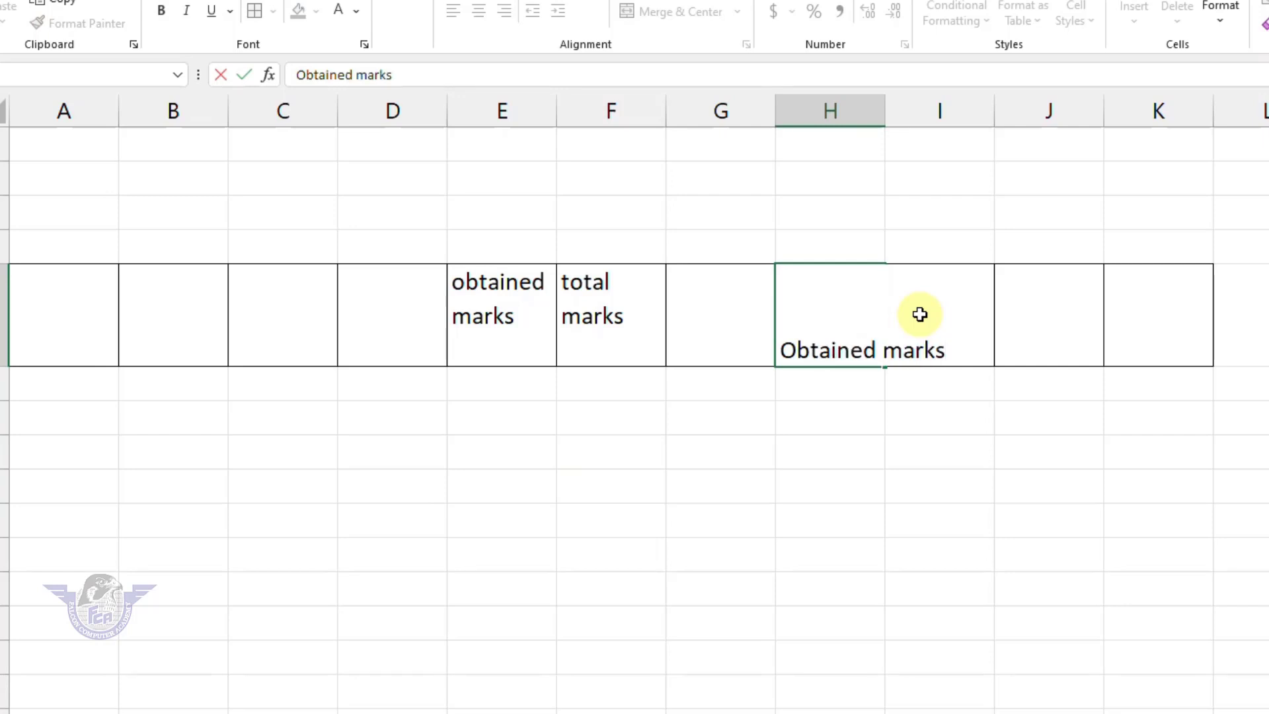
{"action": "left_click", "coordinate": [921, 315]}
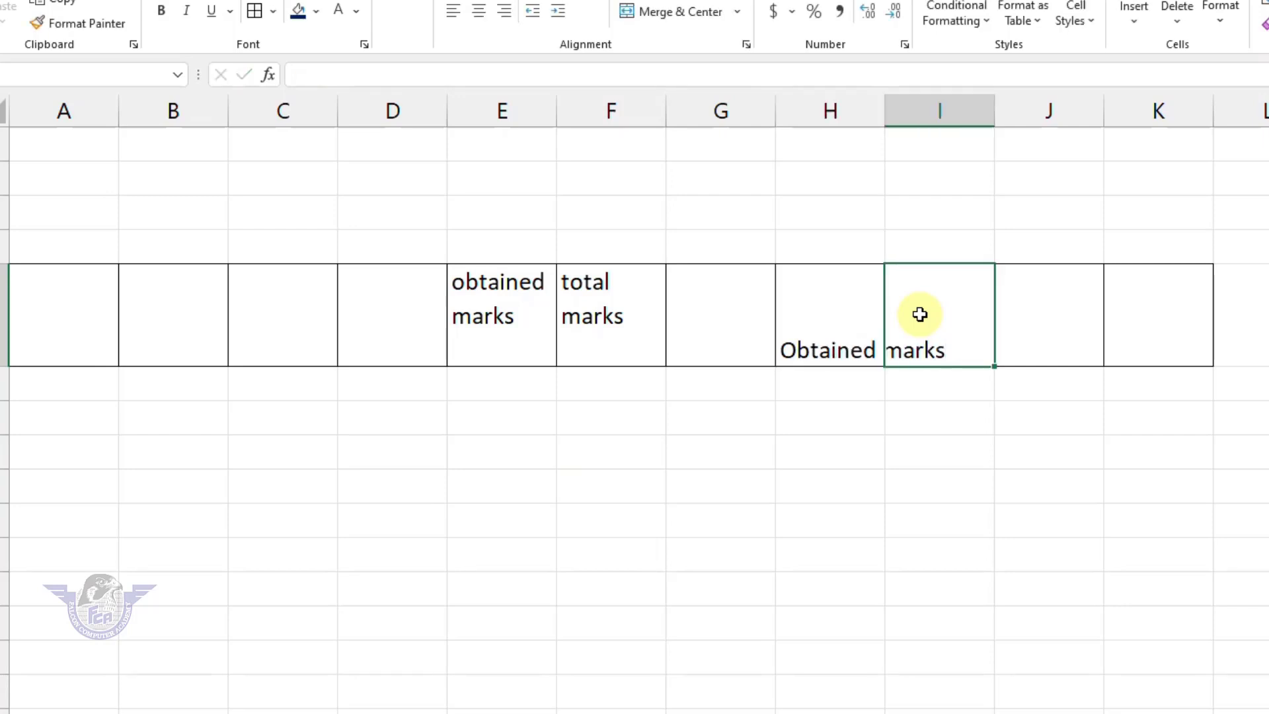
{"action": "left_click", "coordinate": [830, 343]}
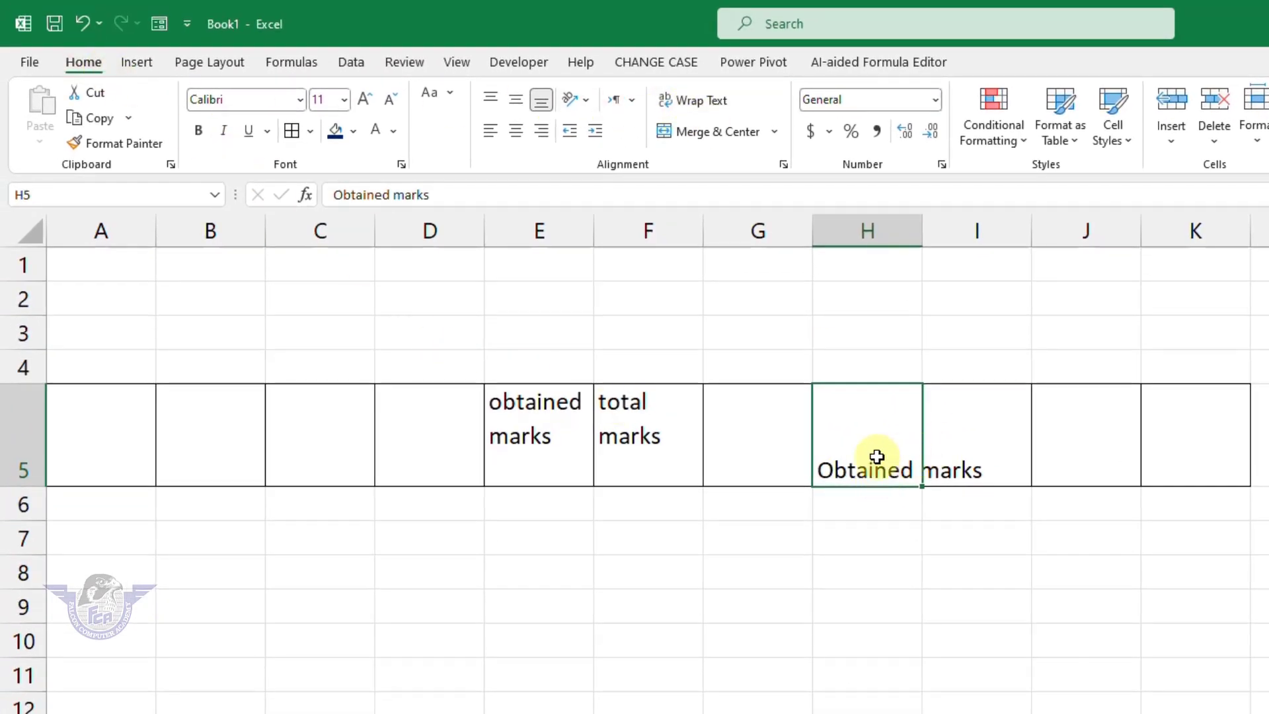
{"action": "key", "text": "Delete"}
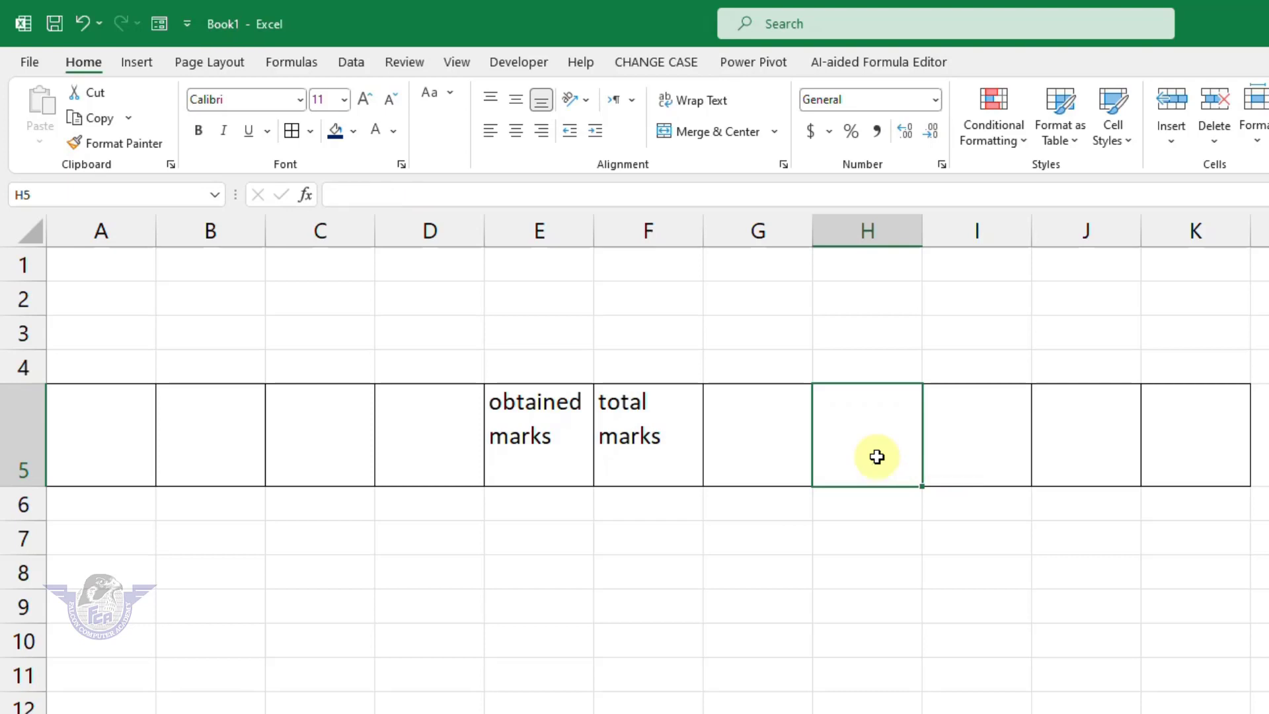
Step: Enter "Obtained Marks" in cell H5 and end it with an in-cell line break so the text wraps
{"action": "type", "text": "Obtaine"}
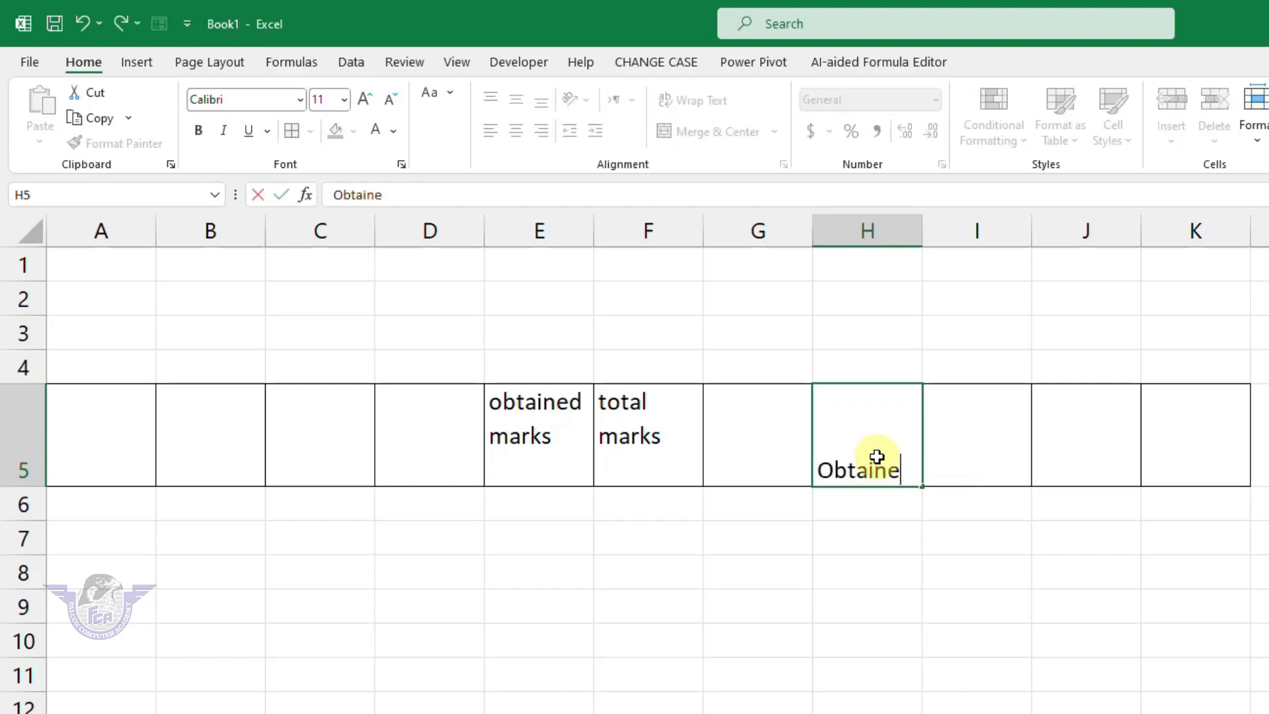
{"action": "type", "text": "d Makr"}
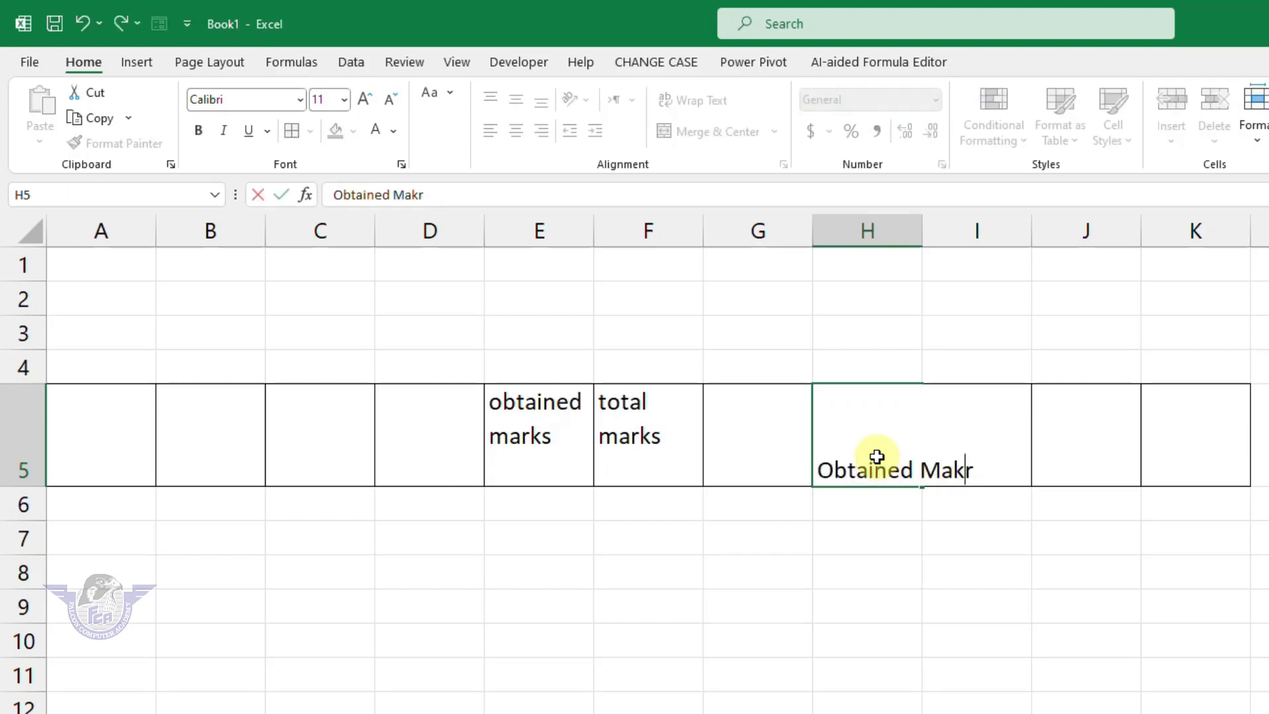
{"action": "key", "text": "BackSpace"}
{"action": "key", "text": "BackSpace"}
{"action": "type", "text": "rks"}
{"action": "key", "text": "alt+Return"}
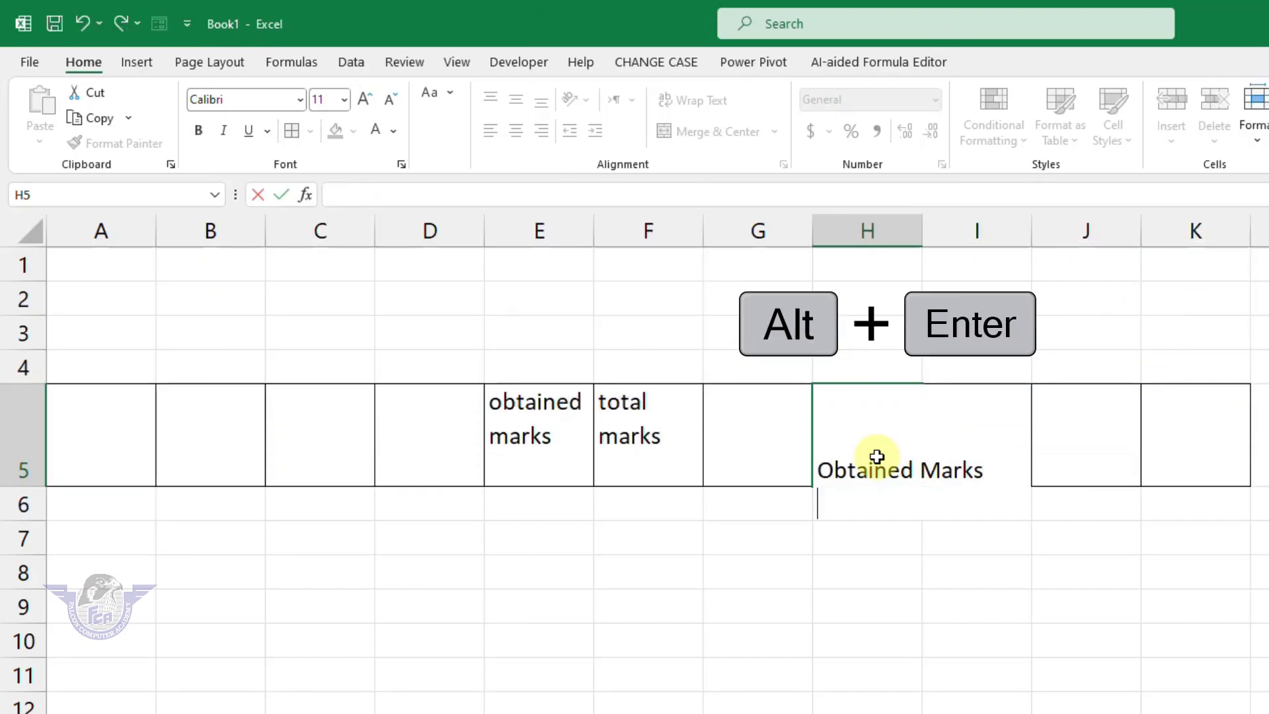
{"action": "key", "text": "Tab"}
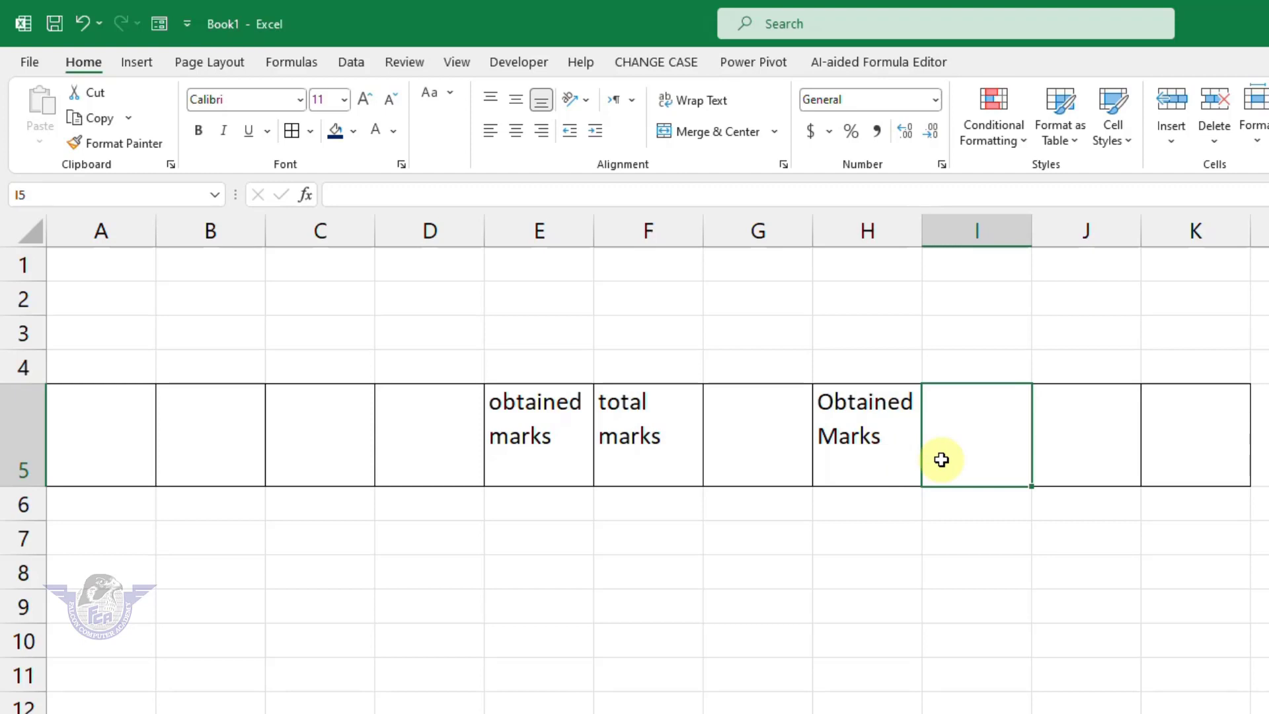
Step: Enter "Flacon Computer" in cell I5 and wrap it by adding an in-cell line break at the end of the text
{"action": "type", "text": "Flacon "}
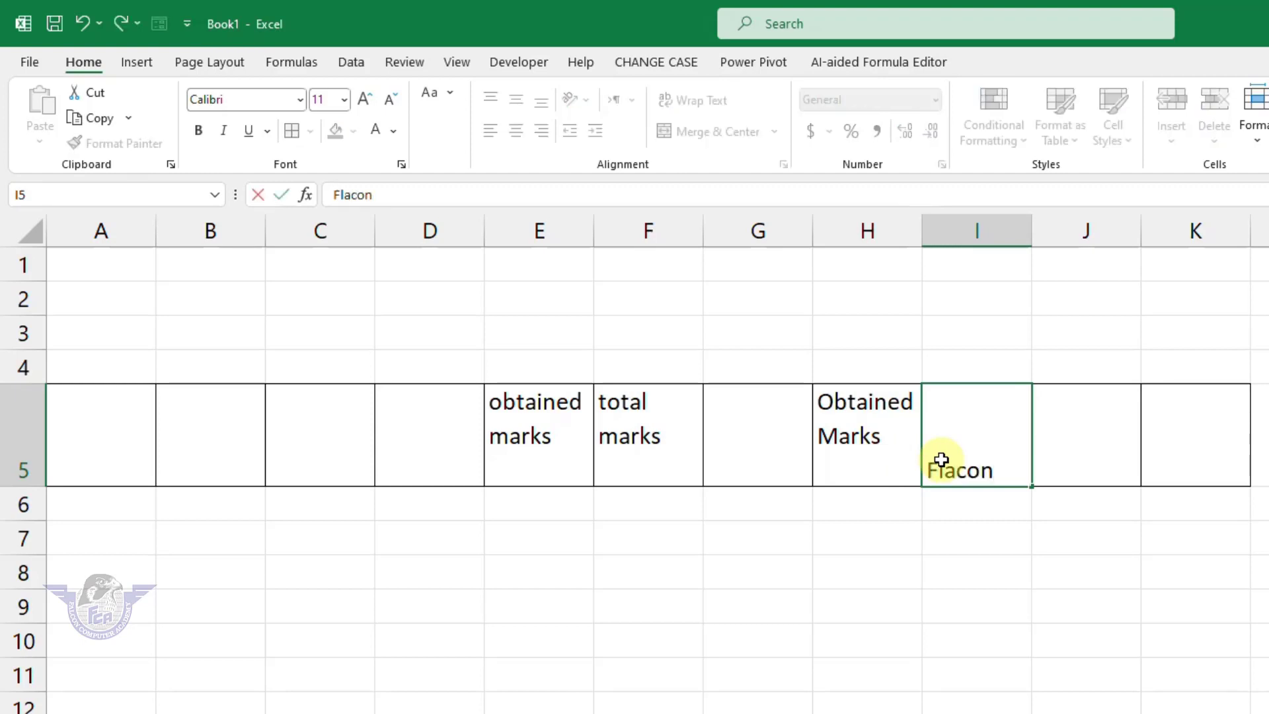
{"action": "type", "text": "Computer"}
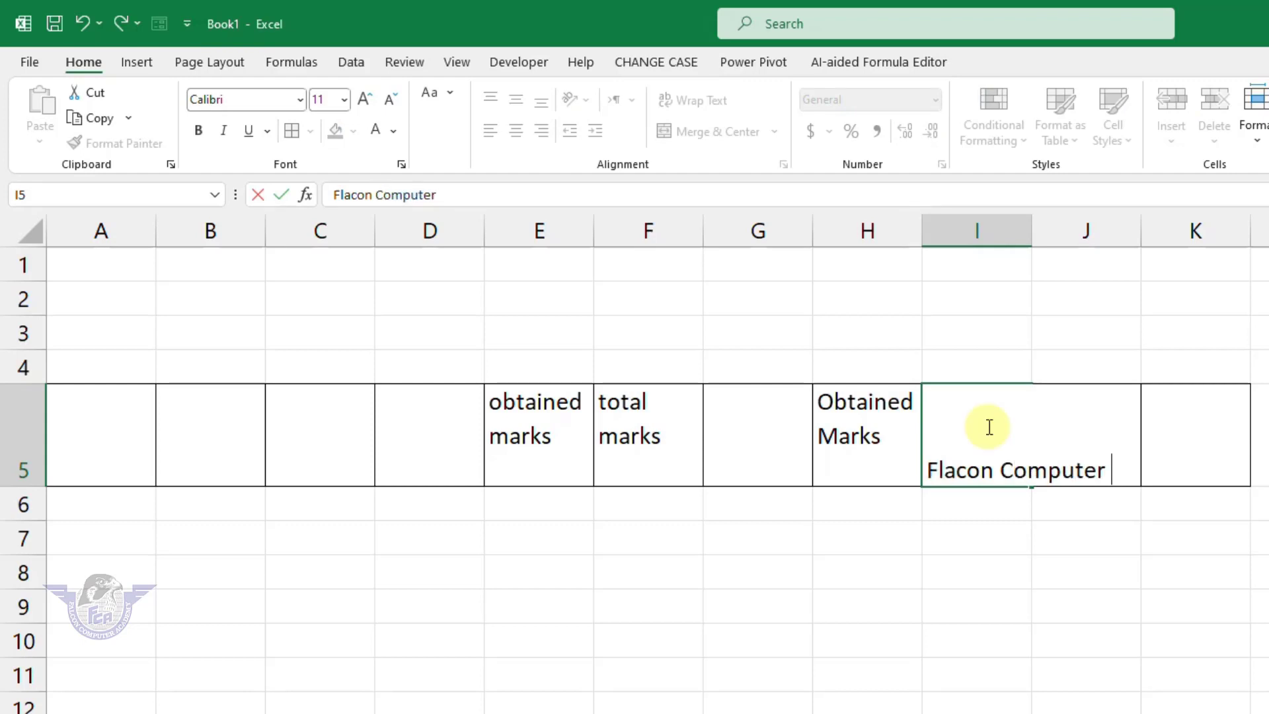
{"action": "left_click", "coordinate": [1116, 563]}
{"action": "left_click", "coordinate": [995, 484]}
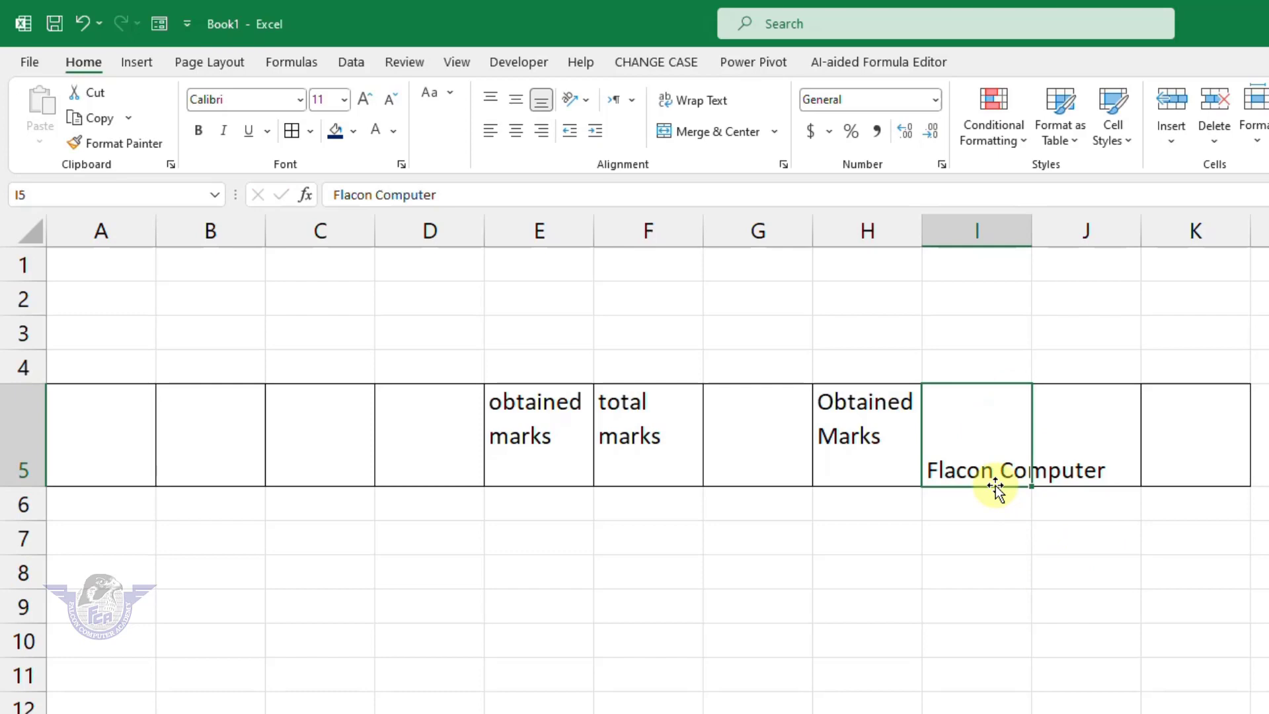
{"action": "key", "text": "F2"}
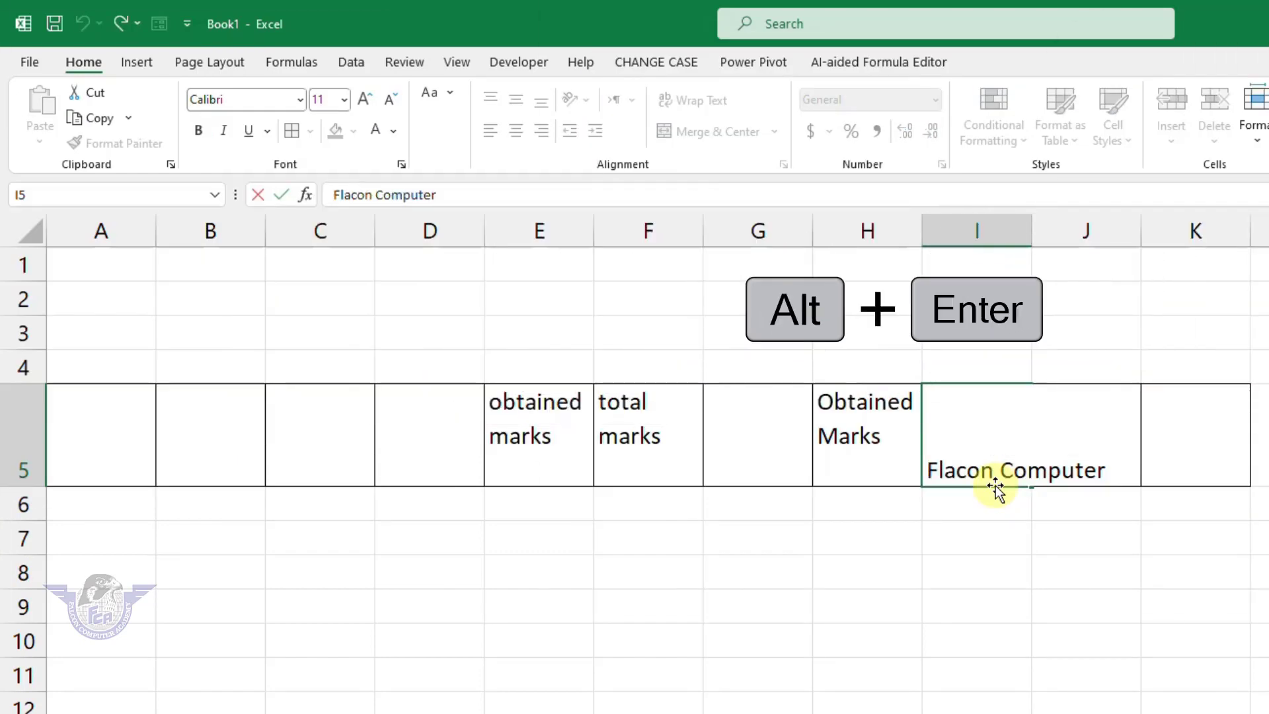
{"action": "key", "text": "alt+Return"}
{"action": "key", "text": "Tab"}
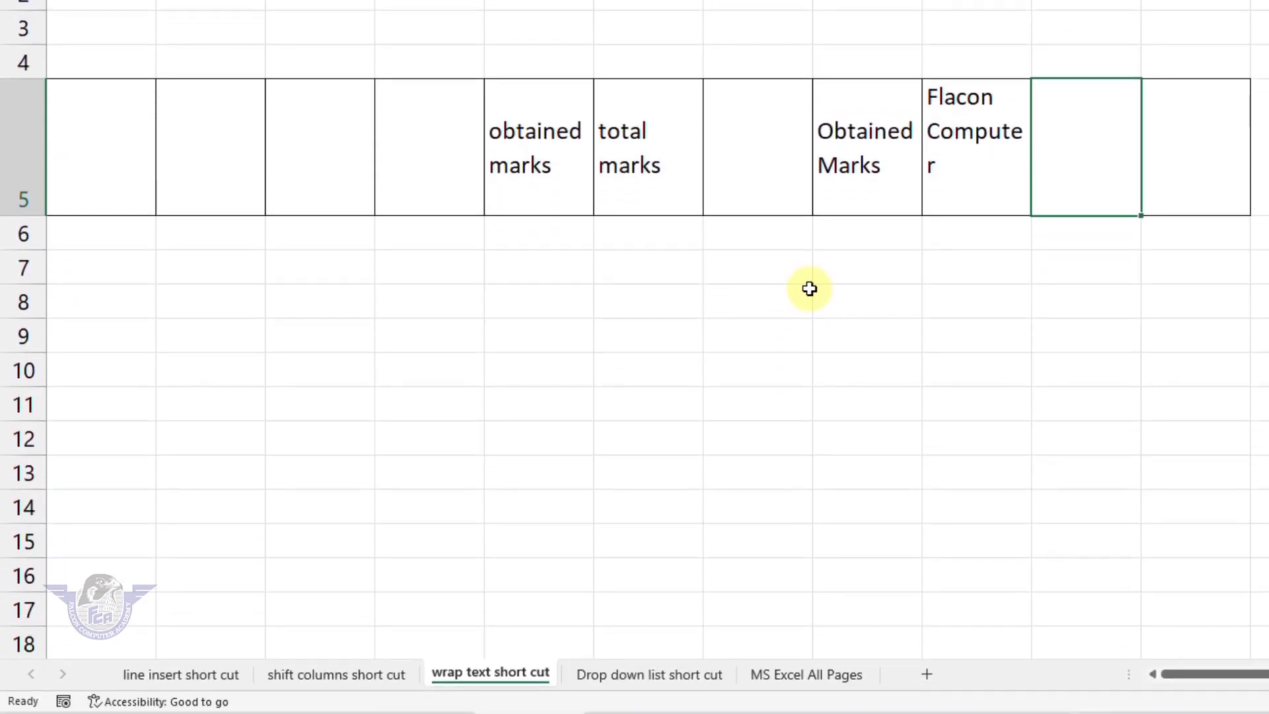
Step: On the "Drop down list short cut" sheet, choose Graphics for F8 and AutoCAd for F9 from the cells' drop-down lists
{"action": "left_click", "coordinate": [679, 674]}
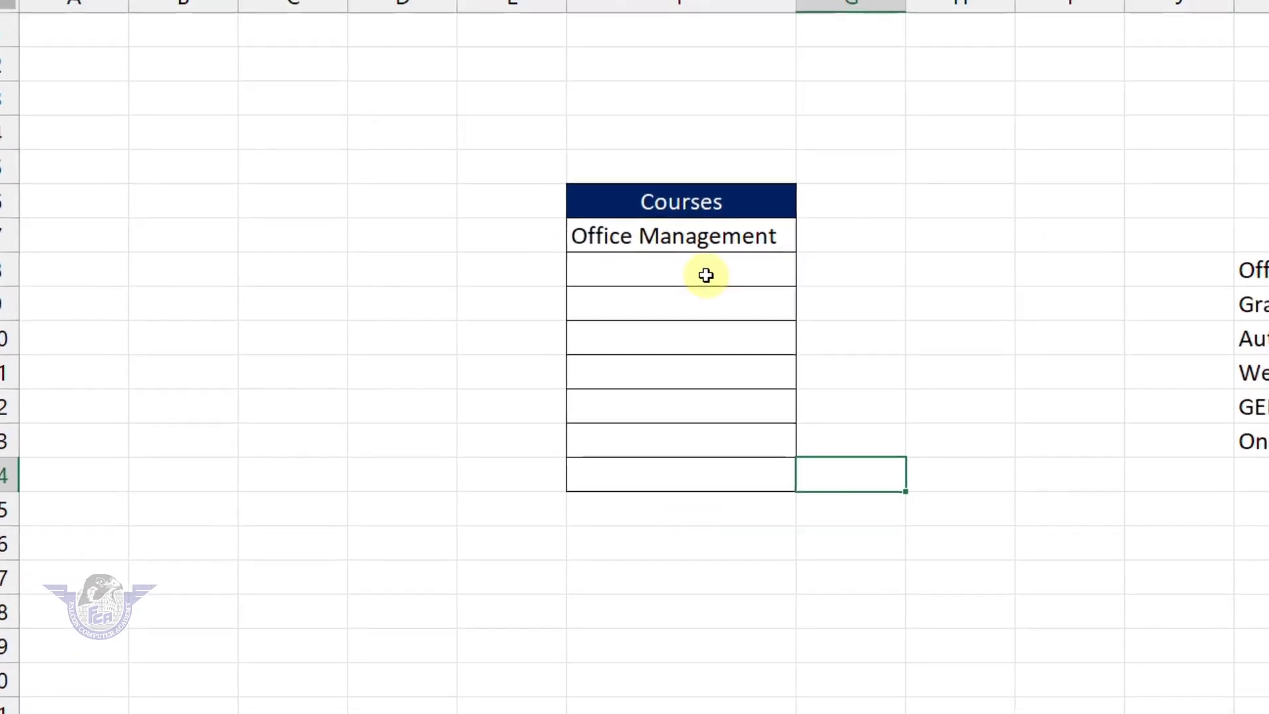
{"action": "left_click", "coordinate": [733, 203]}
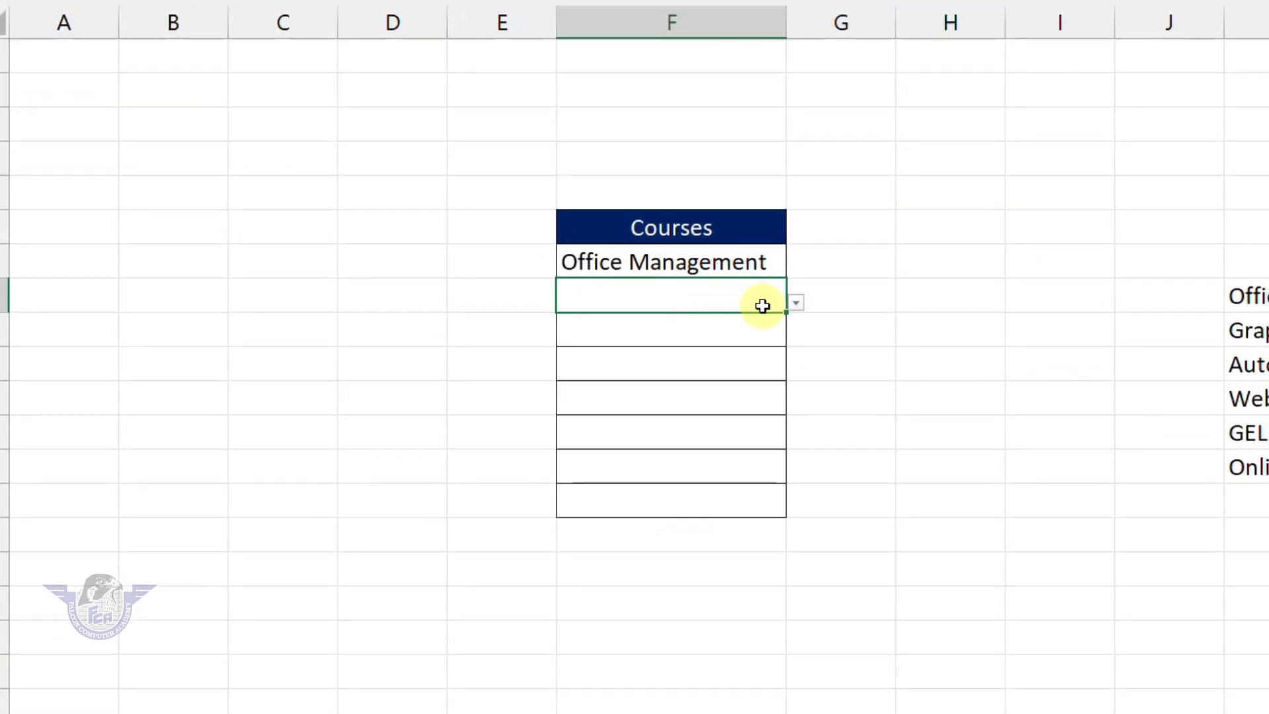
{"action": "left_click", "coordinate": [796, 304]}
{"action": "left_click", "coordinate": [606, 348]}
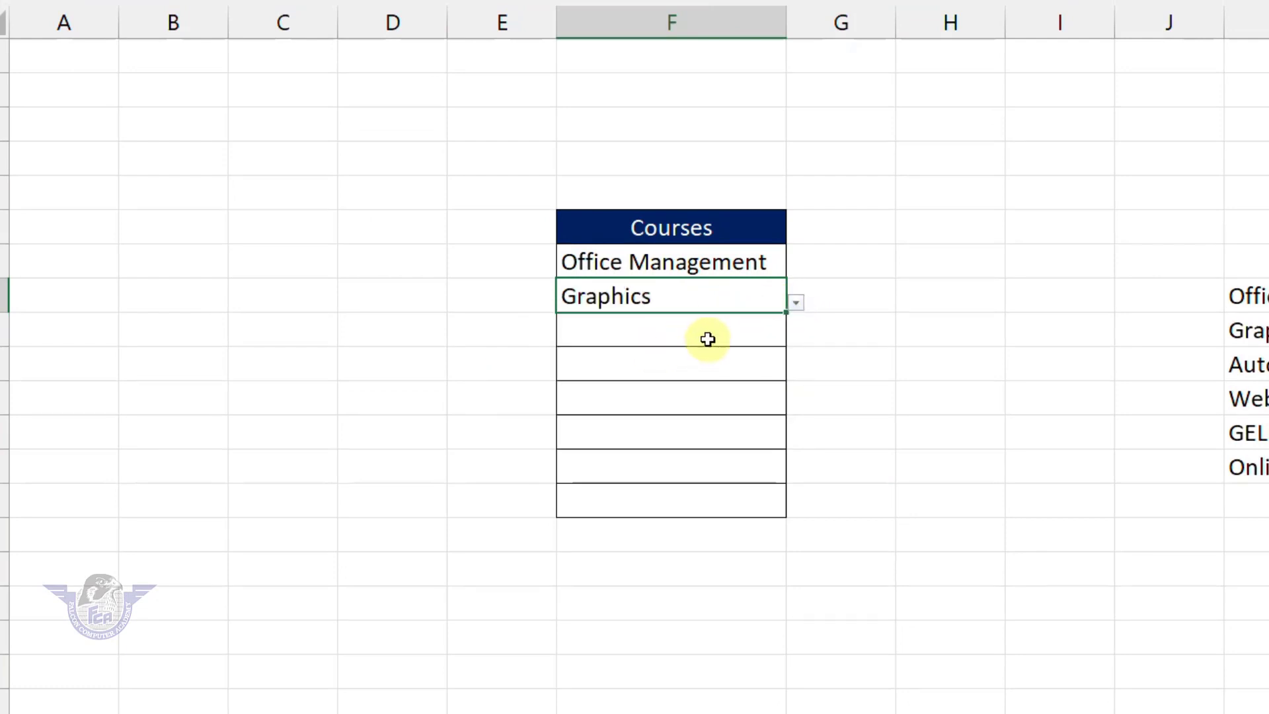
{"action": "left_click", "coordinate": [705, 337]}
{"action": "left_click", "coordinate": [795, 338]}
{"action": "left_click", "coordinate": [675, 404]}
Step: Choose AutoCAd from the drop-down list of cell F10 in the Courses column using only the keyboard
{"action": "left_click", "coordinate": [707, 369]}
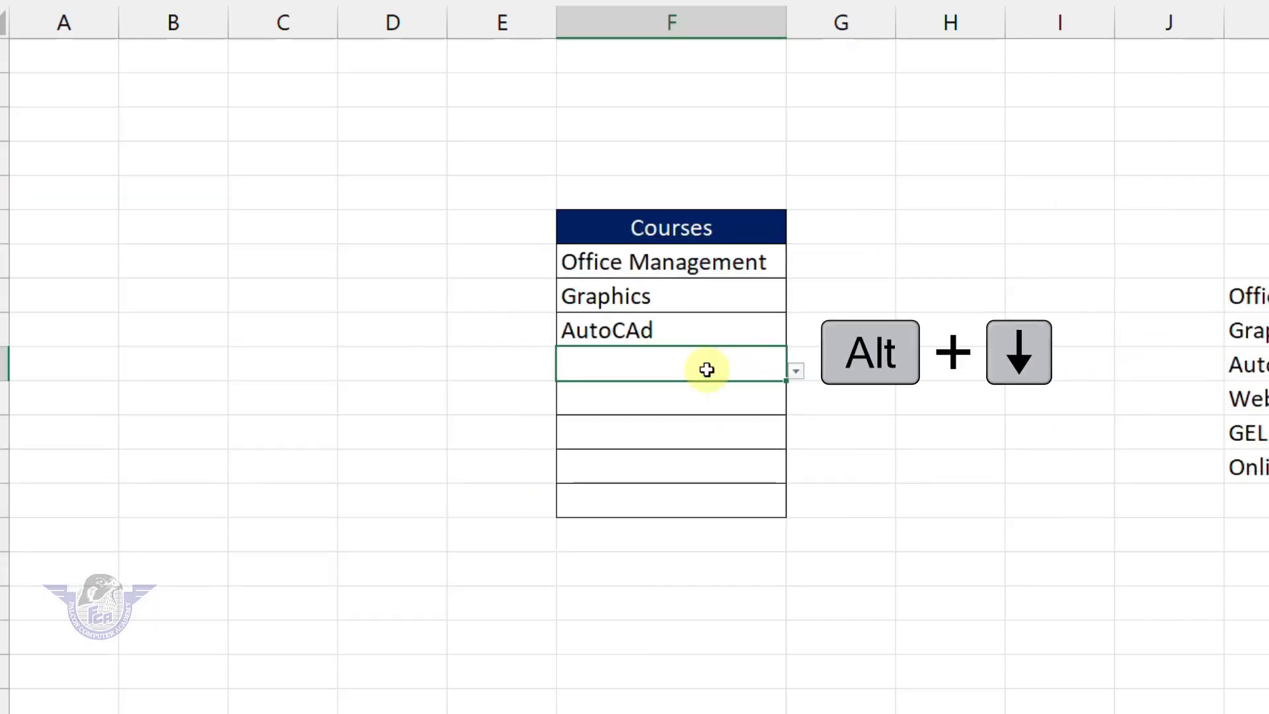
{"action": "key", "text": "alt+Down"}
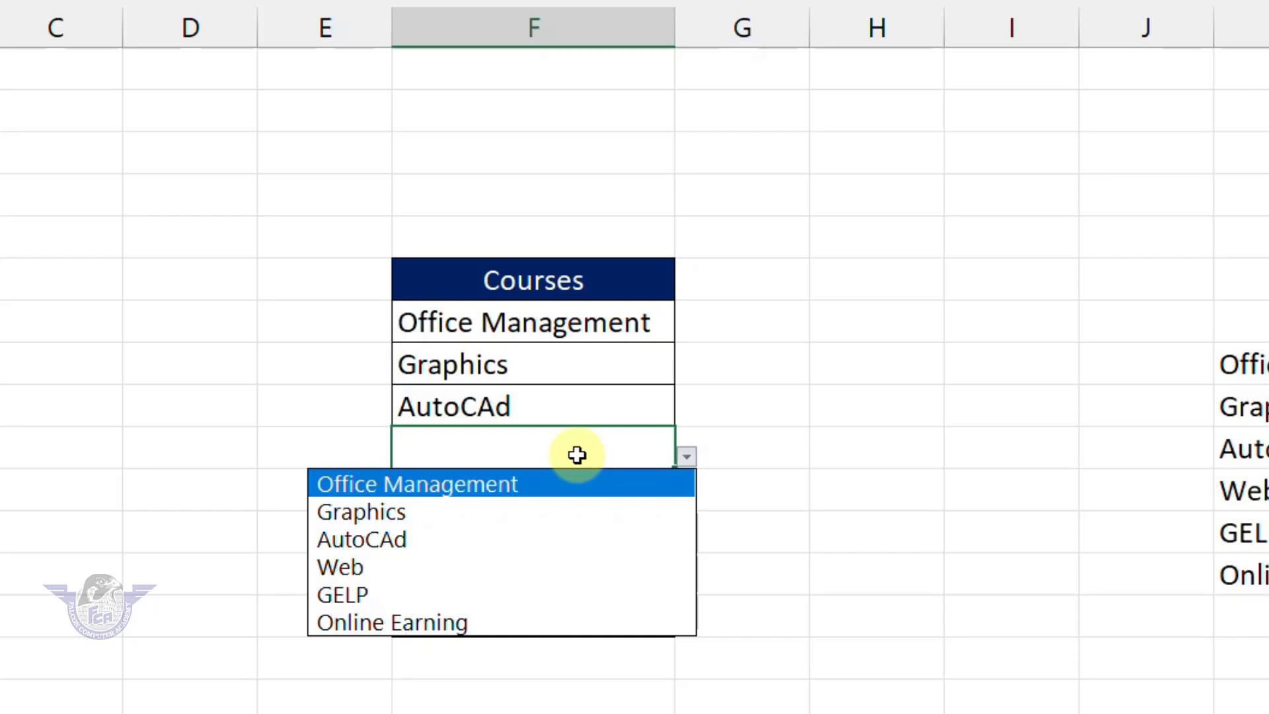
{"action": "key", "text": "Down"}
{"action": "key", "text": "Down"}
{"action": "key", "text": "Down"}
{"action": "key", "text": "Up"}
{"action": "key", "text": "Return"}
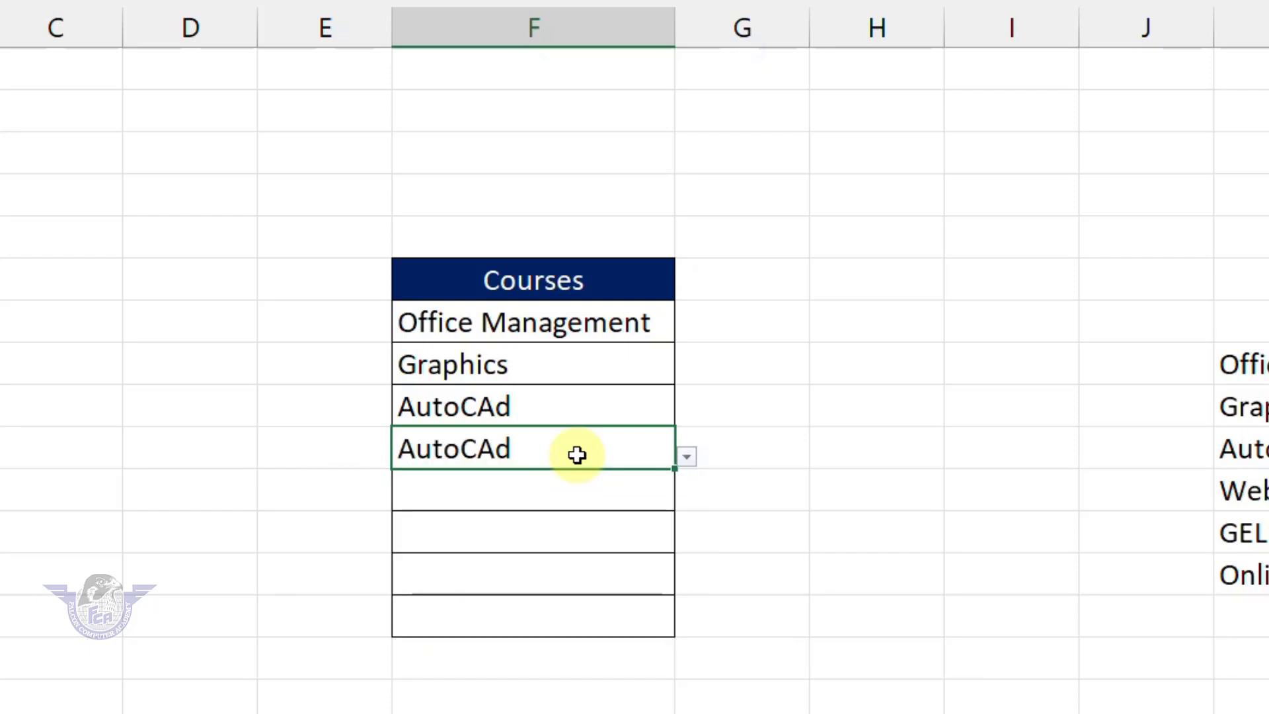
Step: Choose Graphics from the drop-down list of cell F11, the next blank cell in the Courses column
{"action": "key", "text": "Down"}
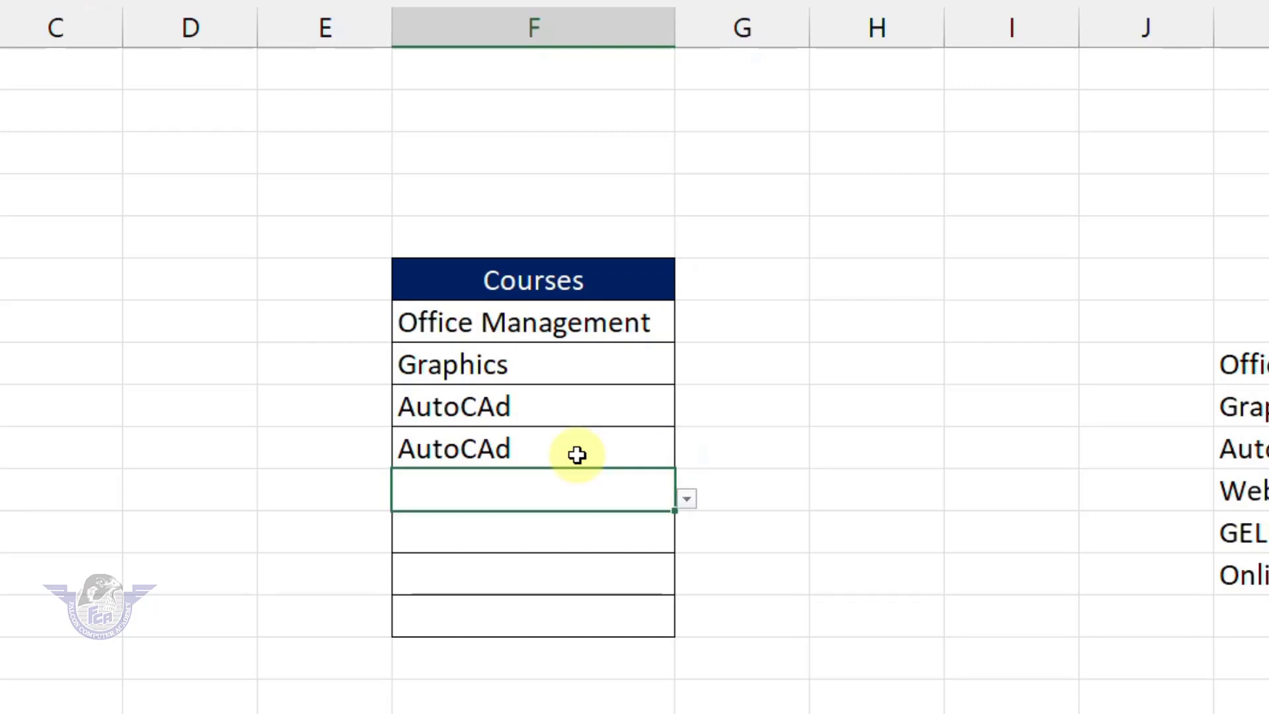
{"action": "key", "text": "alt+Down"}
{"action": "key", "text": "Down"}
{"action": "key", "text": "Down"}
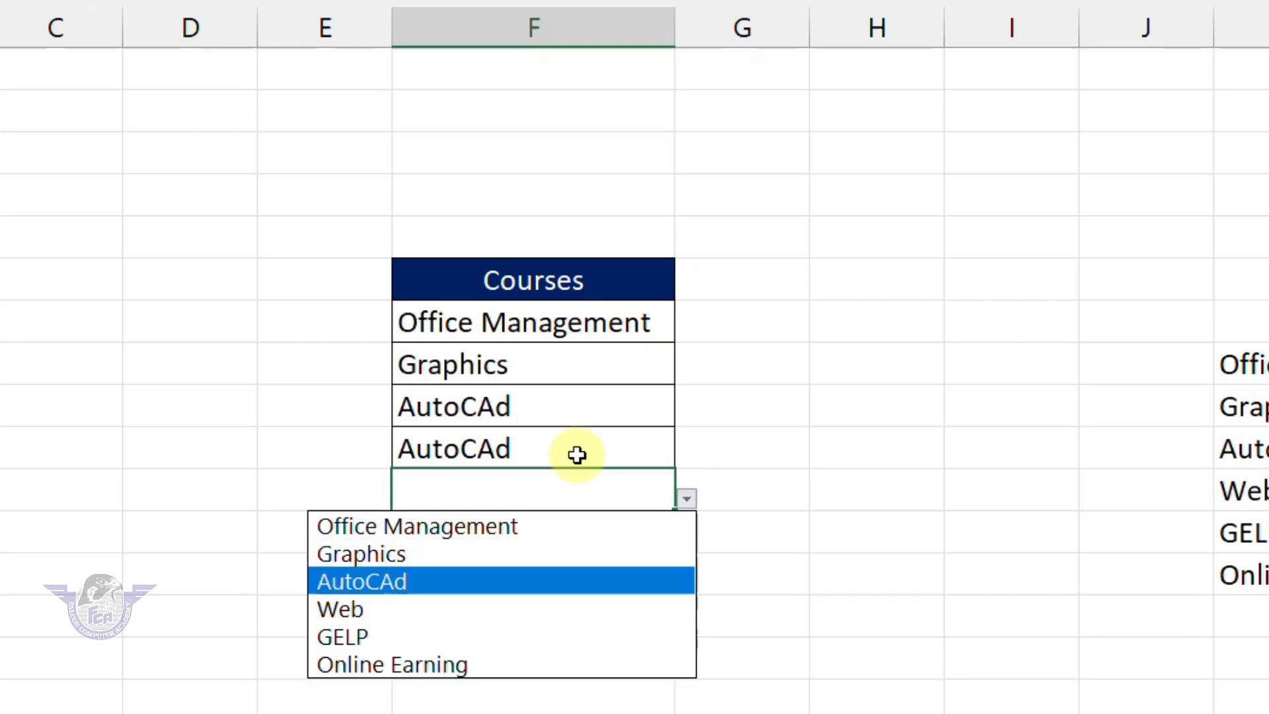
{"action": "key", "text": "Up"}
{"action": "key", "text": "Return"}
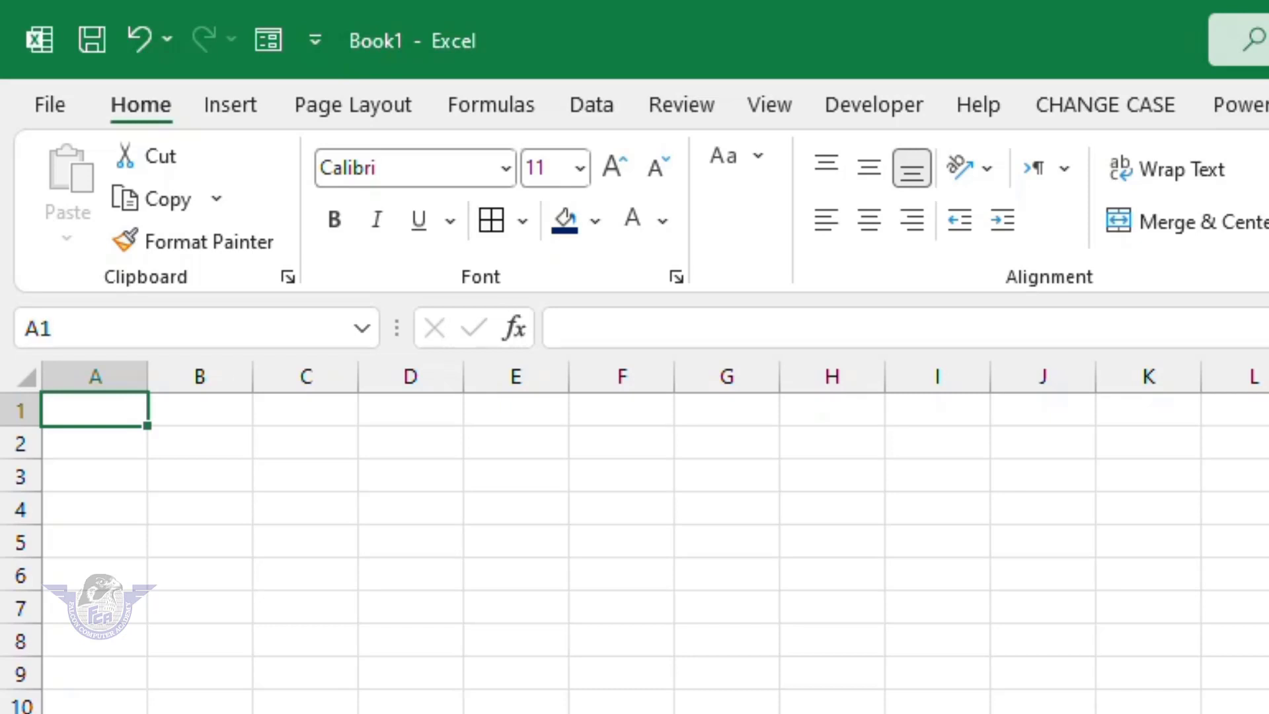
Step: Select the entire empty worksheet to check its total rows and columns, and return to cell A5
{"action": "left_click", "coordinate": [18, 378]}
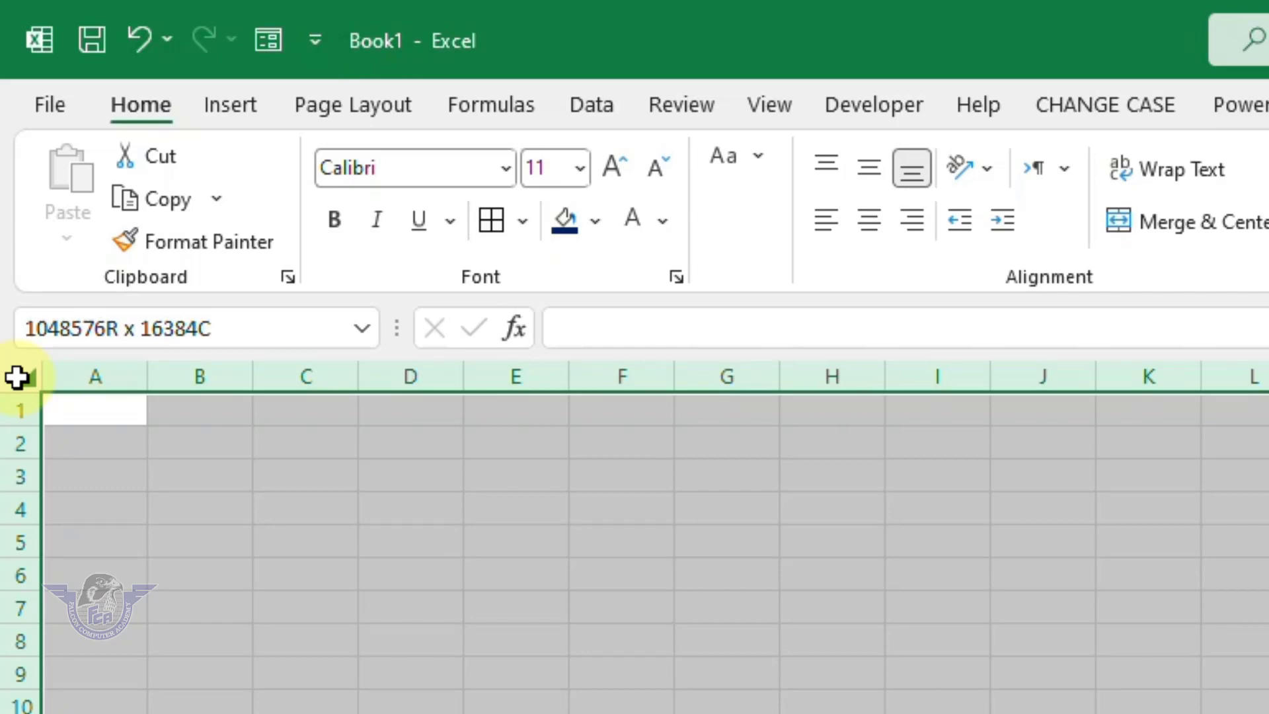
{"action": "left_click", "coordinate": [256, 535]}
{"action": "left_click", "coordinate": [107, 414]}
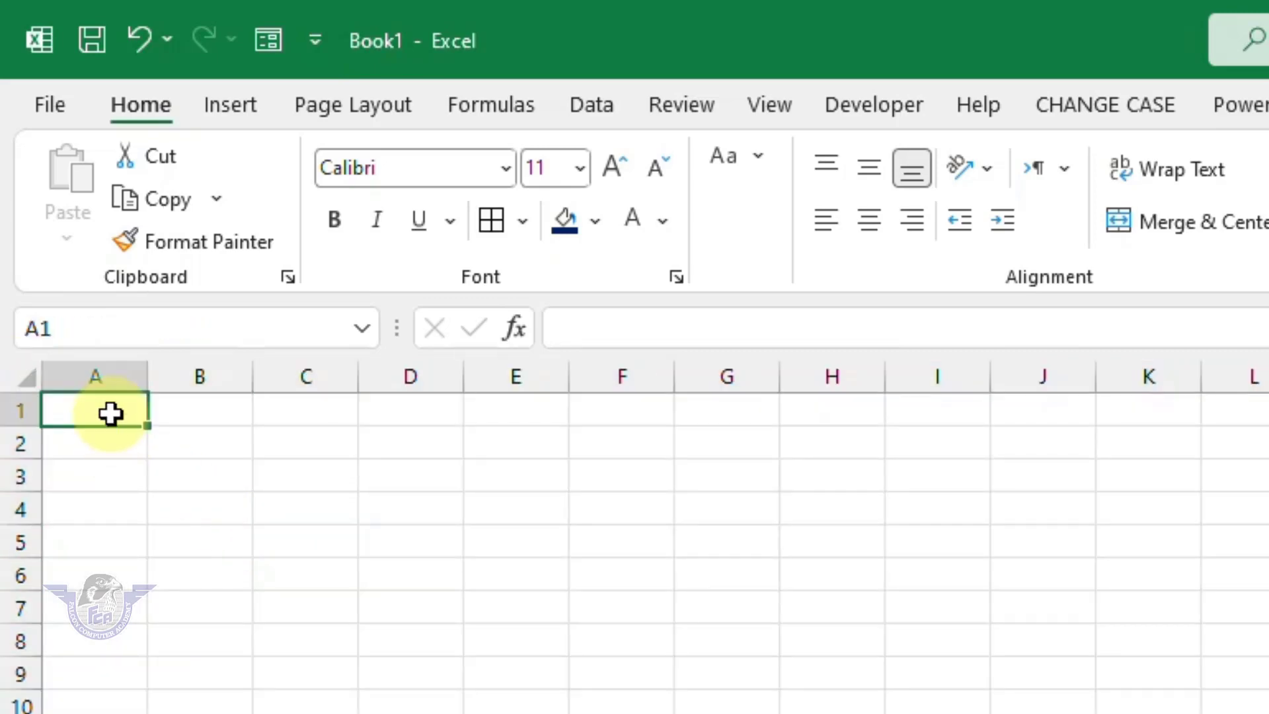
{"action": "left_click", "coordinate": [108, 544]}
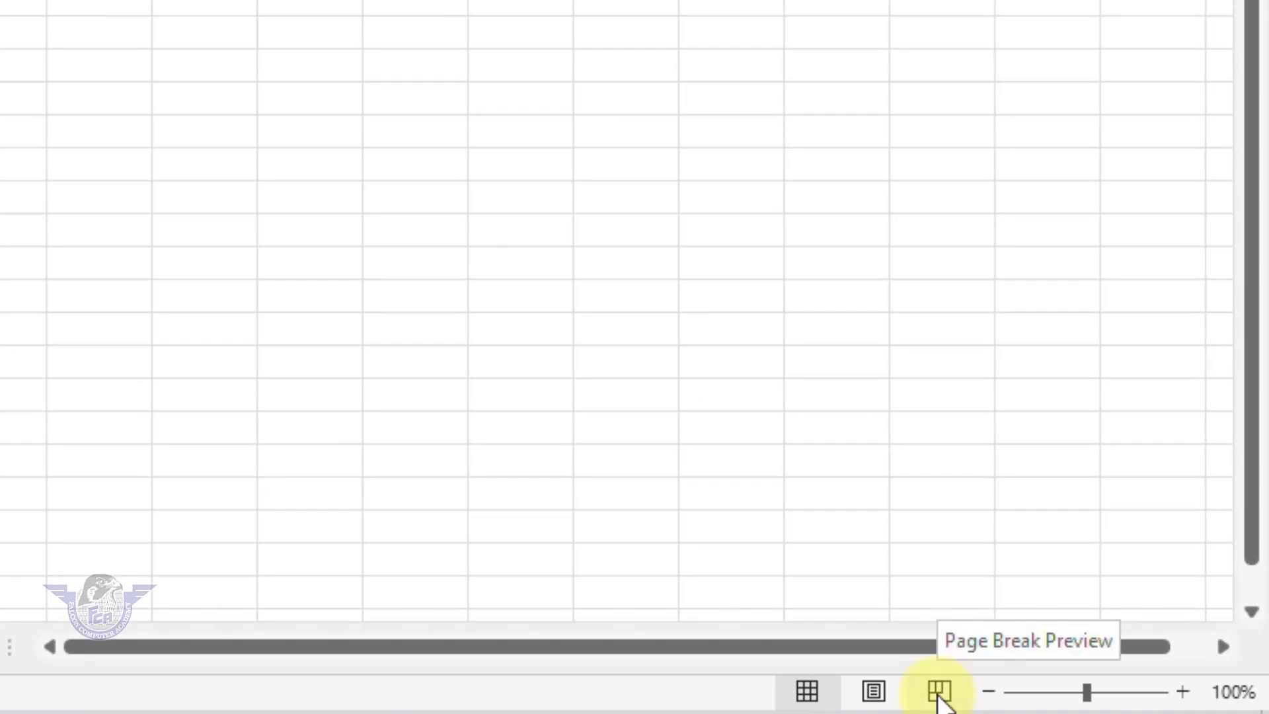
Step: Switch the empty sheet to Page Break Preview and enter the headings name, class and roll no in A3:C3
{"action": "left_click", "coordinate": [939, 692]}
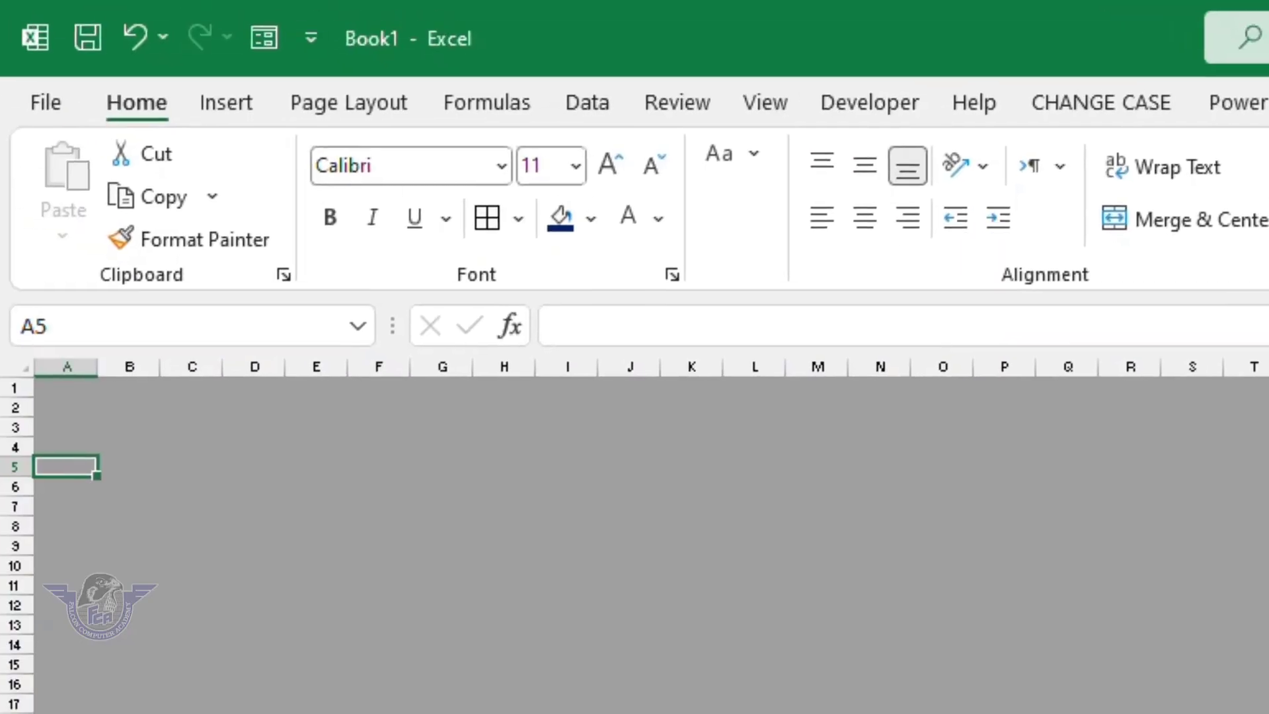
{"action": "left_click", "coordinate": [92, 429]}
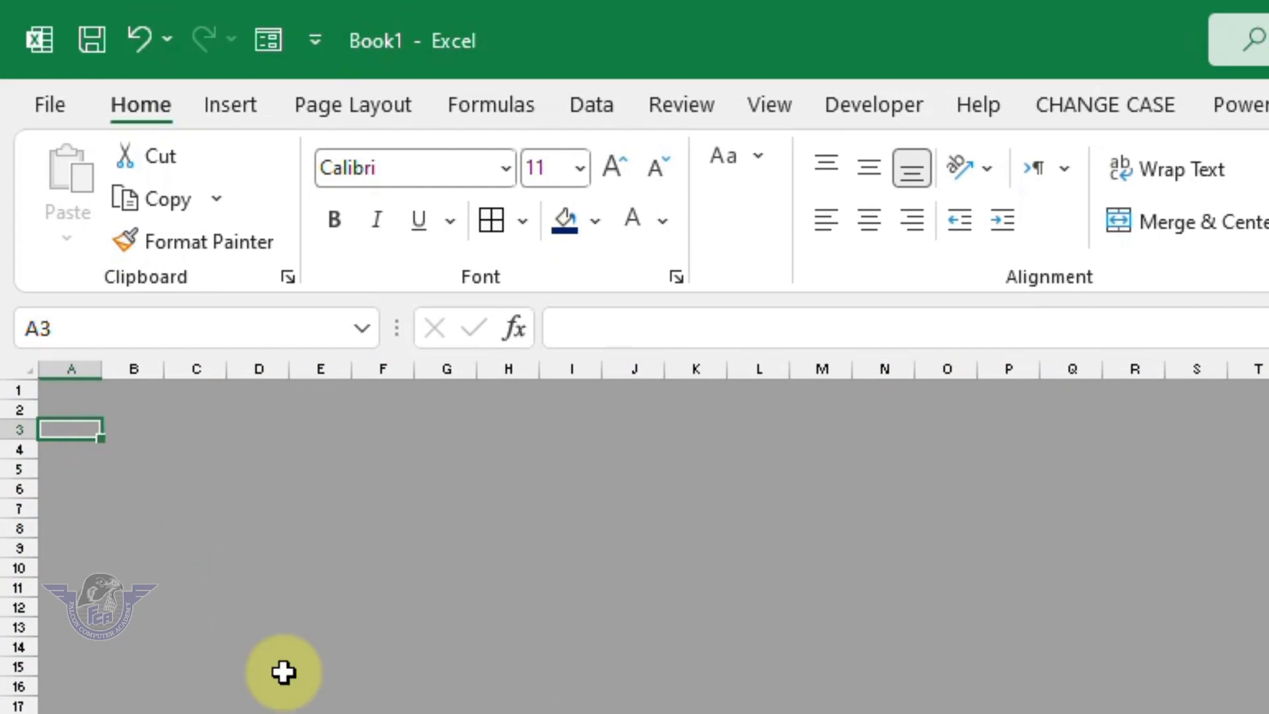
{"action": "type", "text": "name"}
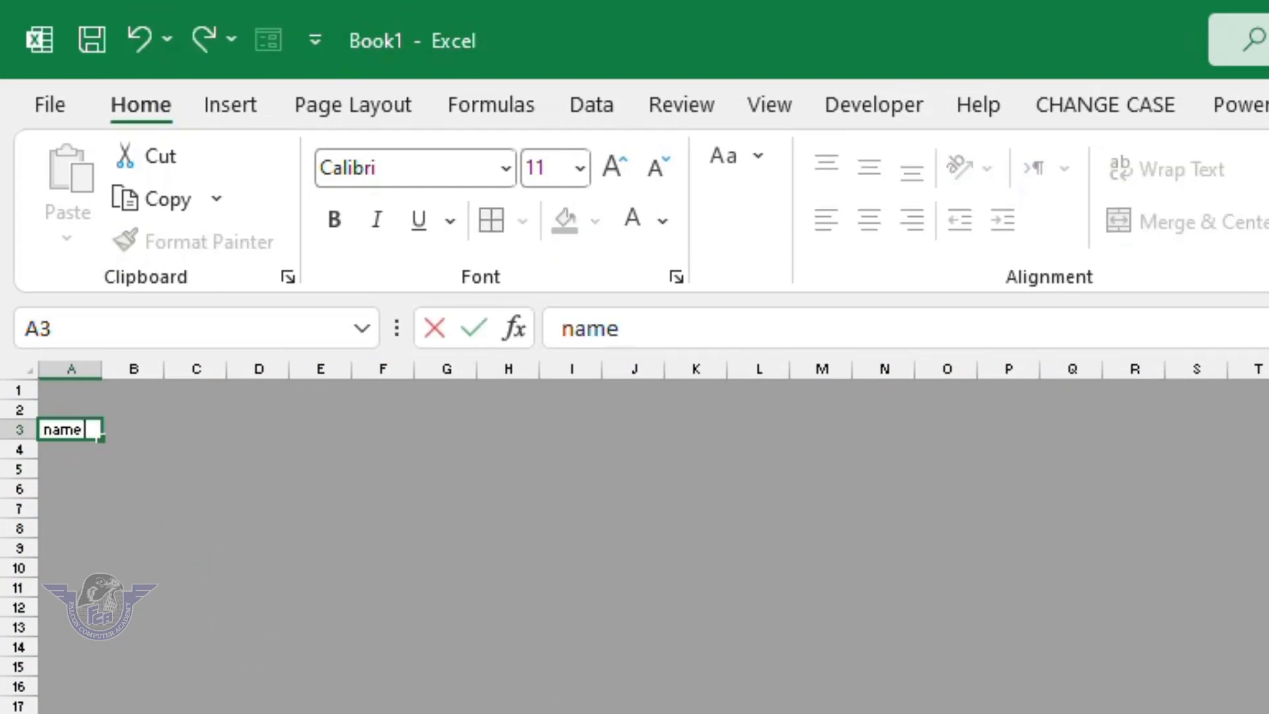
{"action": "key", "text": "Tab"}
{"action": "type", "text": "class"}
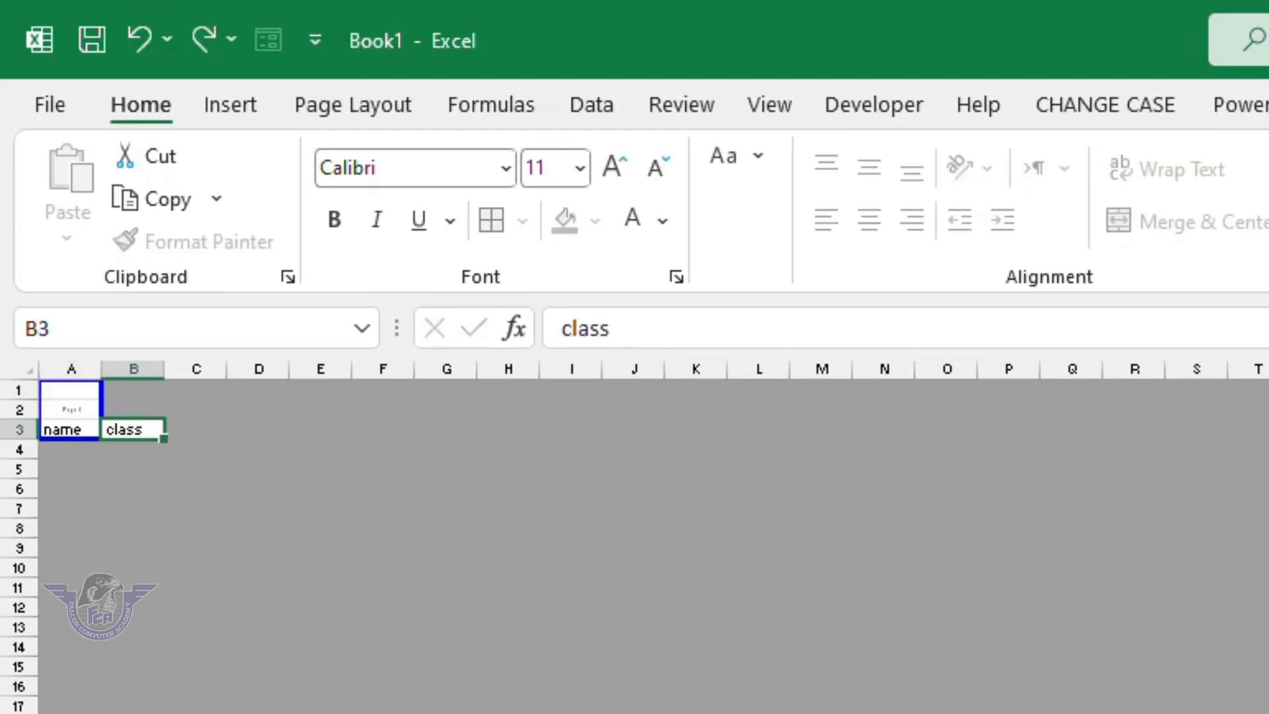
{"action": "key", "text": "Tab"}
{"action": "type", "text": "roll no"}
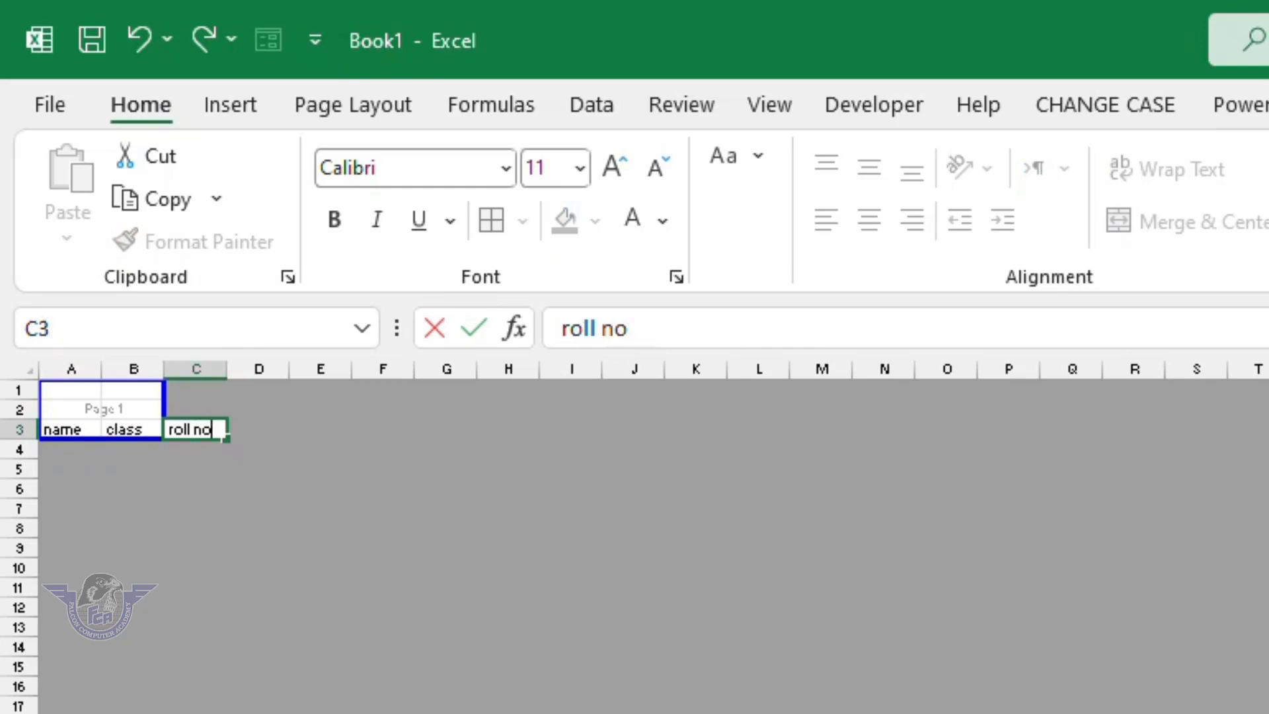
{"action": "key", "text": "Tab"}
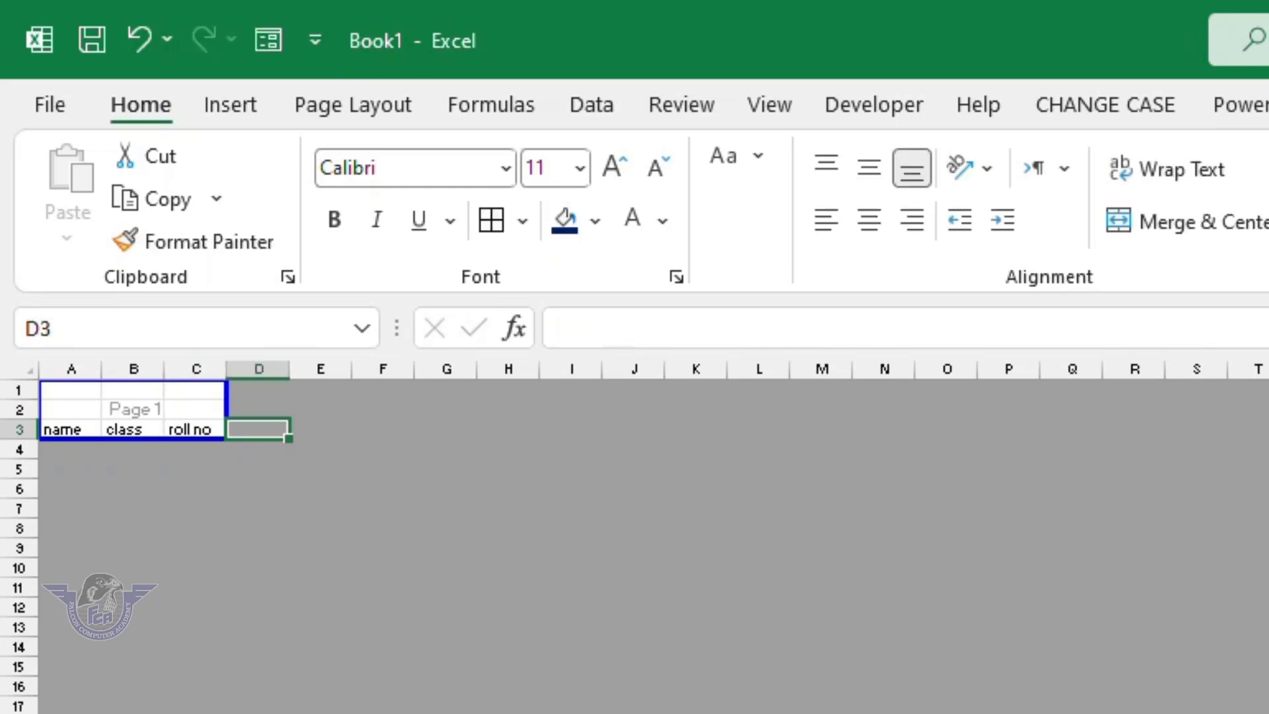
Step: Jump from cell D3 to the last column of the worksheet in row 3
{"action": "key", "text": "ctrl+Right"}
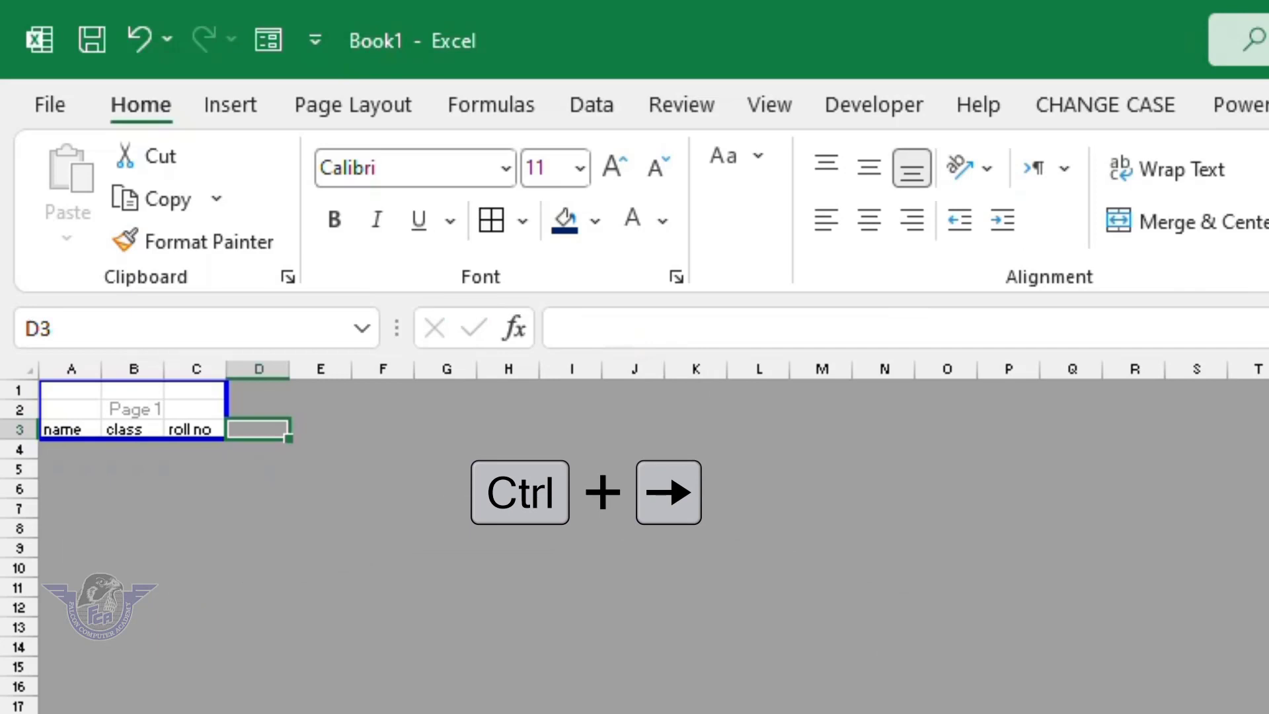
{"action": "key", "text": "ctrl+Right"}
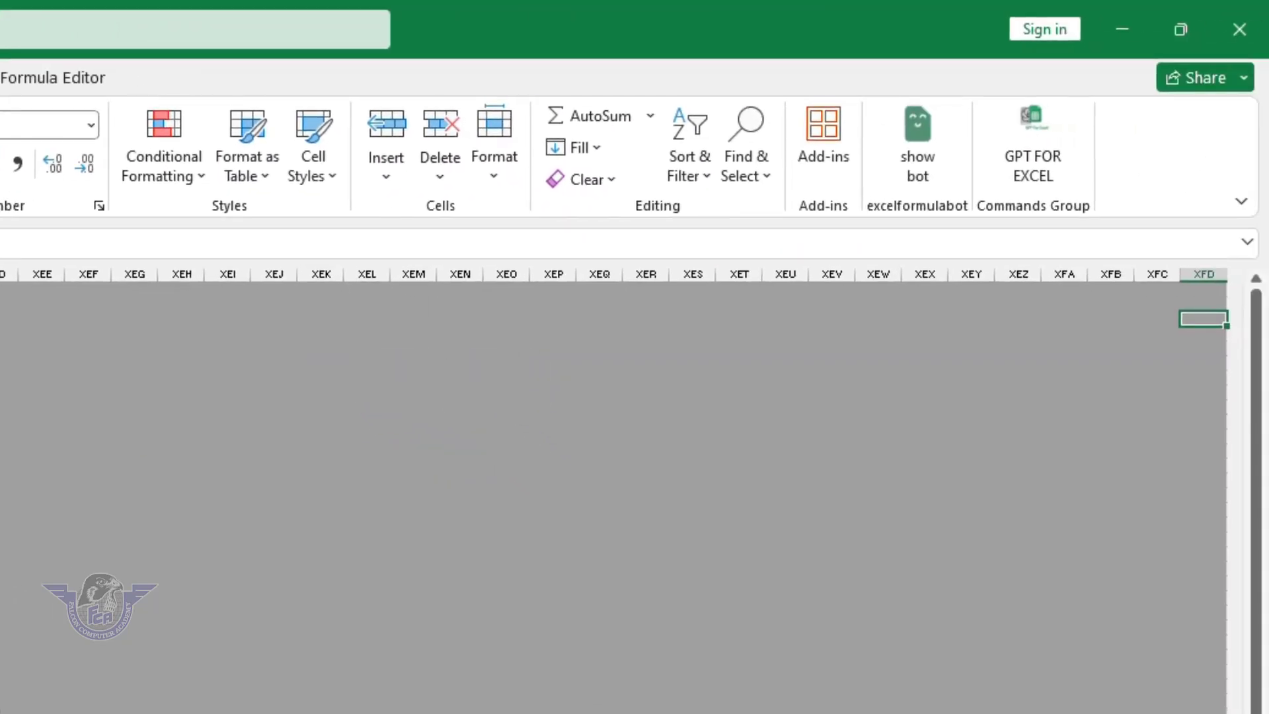
Step: Enter the sample texts f, sd and fs in row 3 of the last three columns, from XFD back to XFB
{"action": "type", "text": "f"}
{"action": "key", "text": "Left"}
{"action": "type", "text": "sd"}
{"action": "key", "text": "Left"}
{"action": "type", "text": "fs"}
Step: Fill column XFB from row 4 down to row 20 with filler entries such as fs, sdf and fsd
{"action": "key", "text": "Down"}
{"action": "type", "text": "fs"}
{"action": "key", "text": "Down"}
{"action": "key", "text": "Down"}
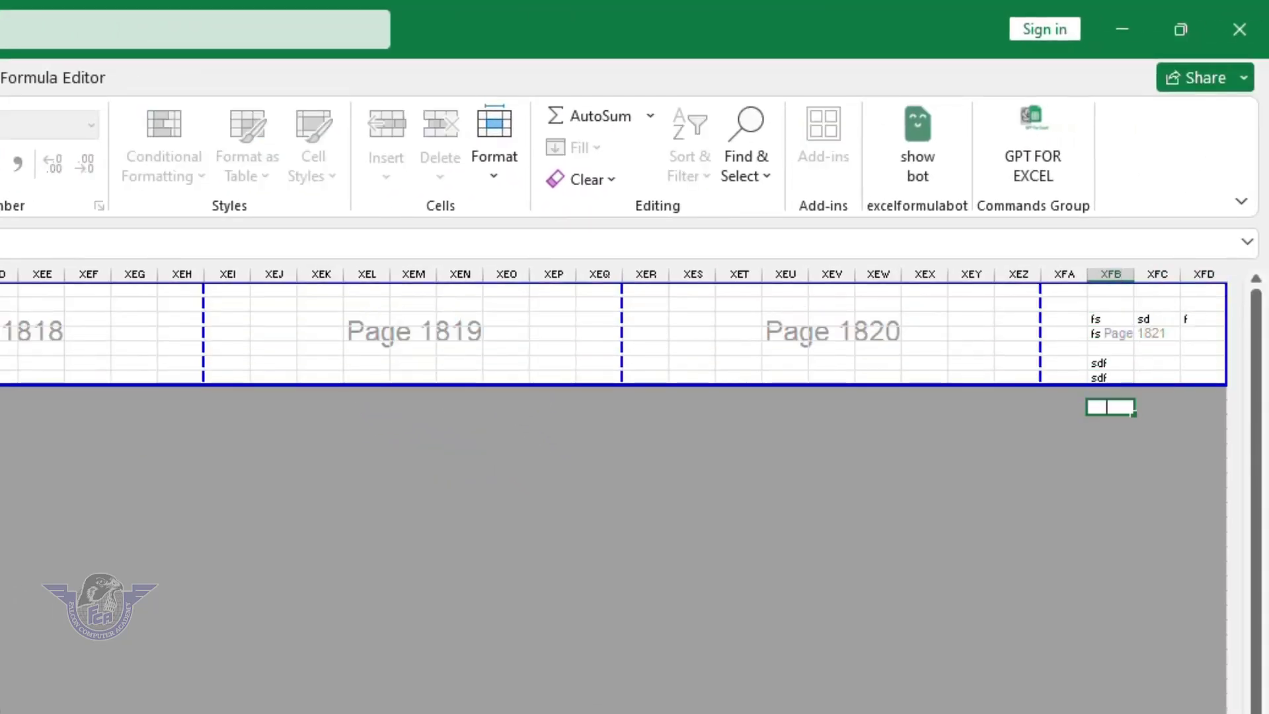
{"action": "type", "text": "f"}
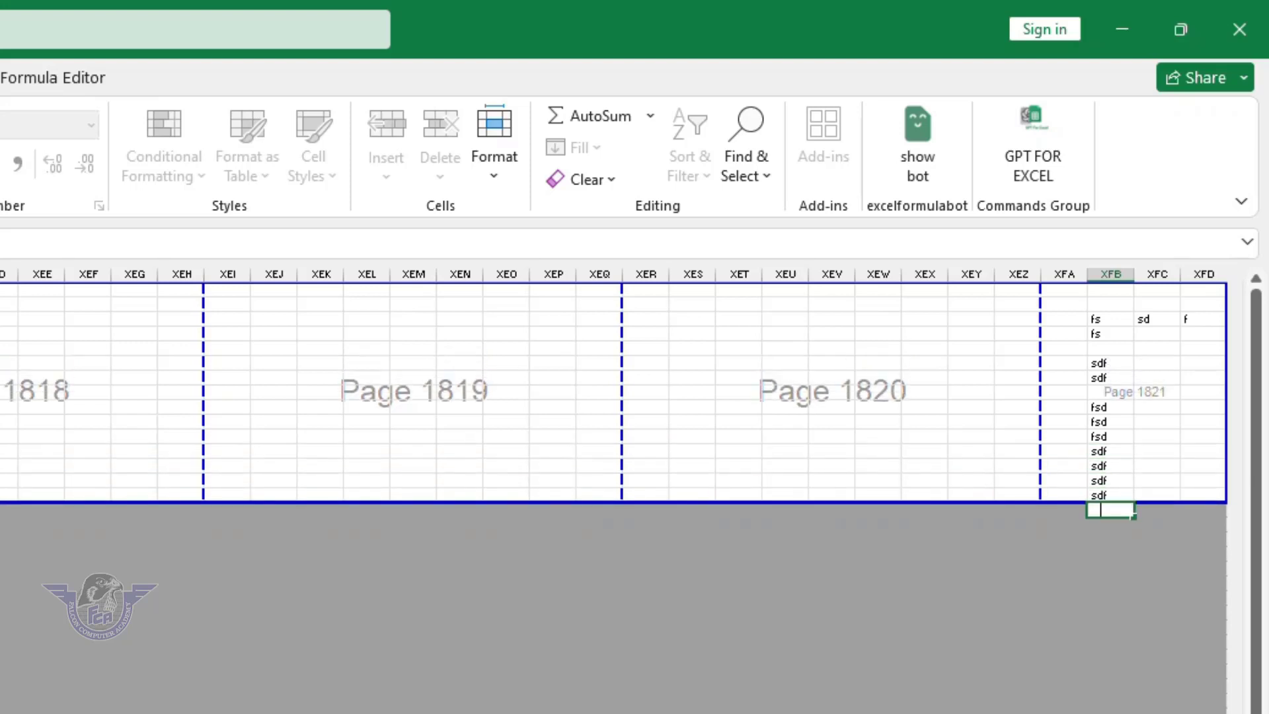
{"action": "type", "text": "sd fsd fsd sdf sdf sdf sdf fsd fsd sdf sdf sdf"}
{"action": "left_click", "coordinate": [793, 480]}
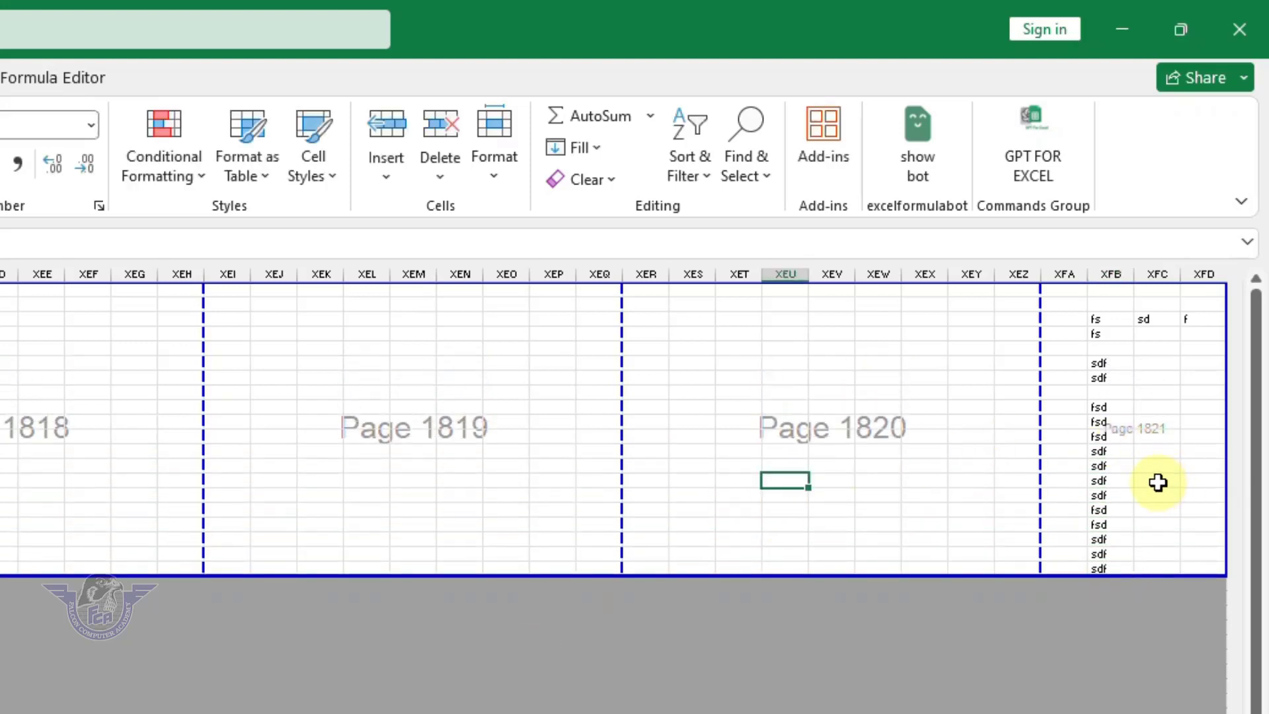
Step: Jump from column XFC beside the filler entries to the worksheet's last row, and enter sa and dasd there
{"action": "left_click", "coordinate": [1158, 481]}
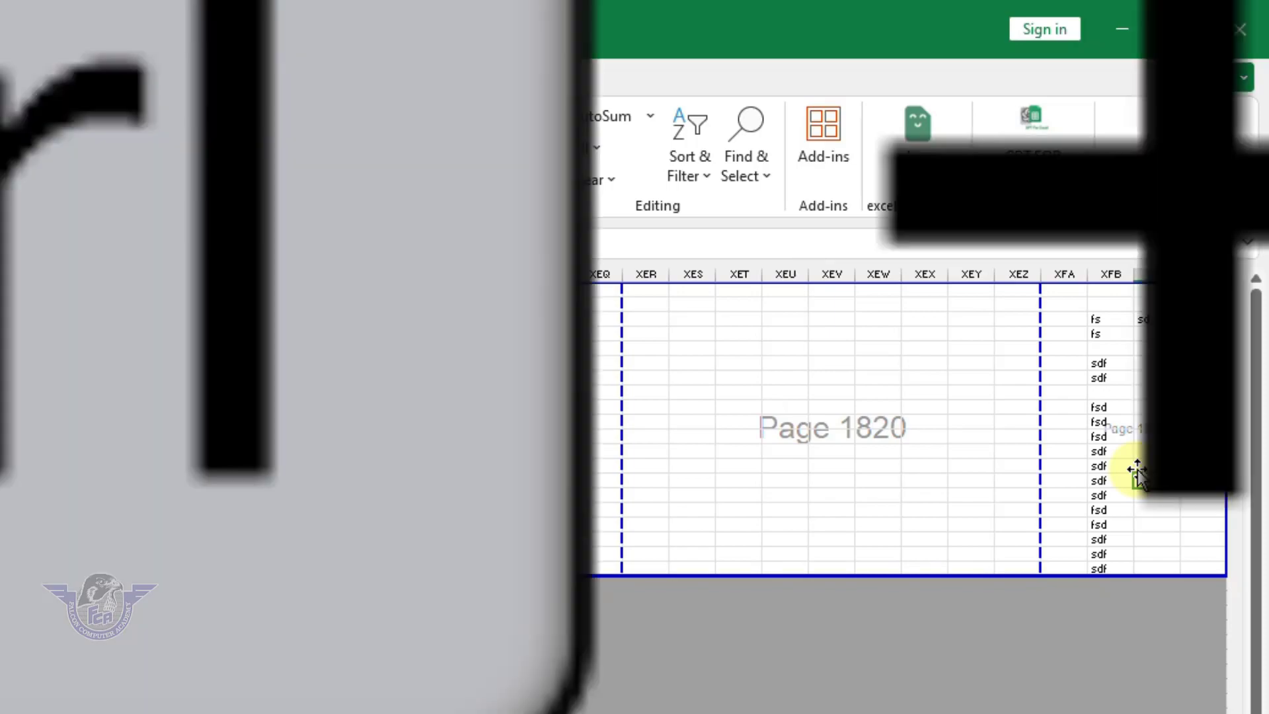
{"action": "key", "text": "ctrl+Down"}
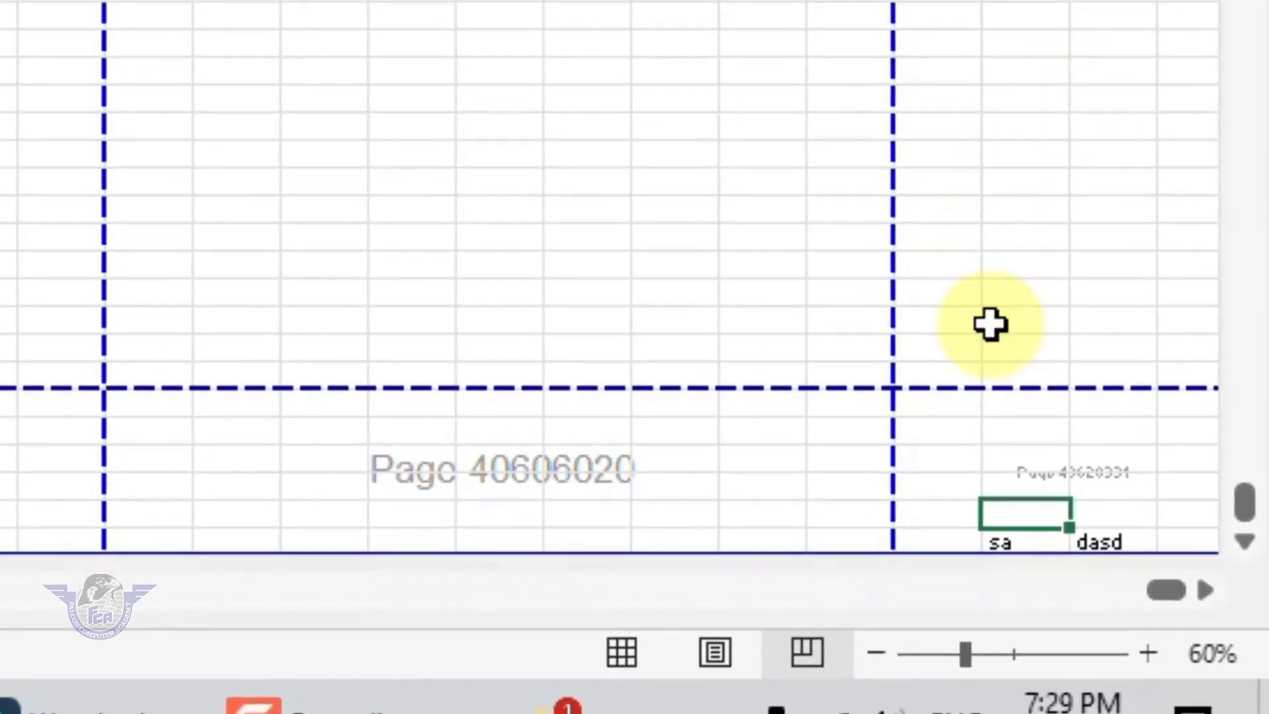
Step: Enlarge the end of the worksheet to 331% and examine the page number of the very last page
{"action": "scroll", "coordinate": [1161, 482], "scroll_direction": "up", "scroll_amount": 7}
{"action": "scroll", "coordinate": [1141, 456], "scroll_direction": "up", "scroll_amount": 11}
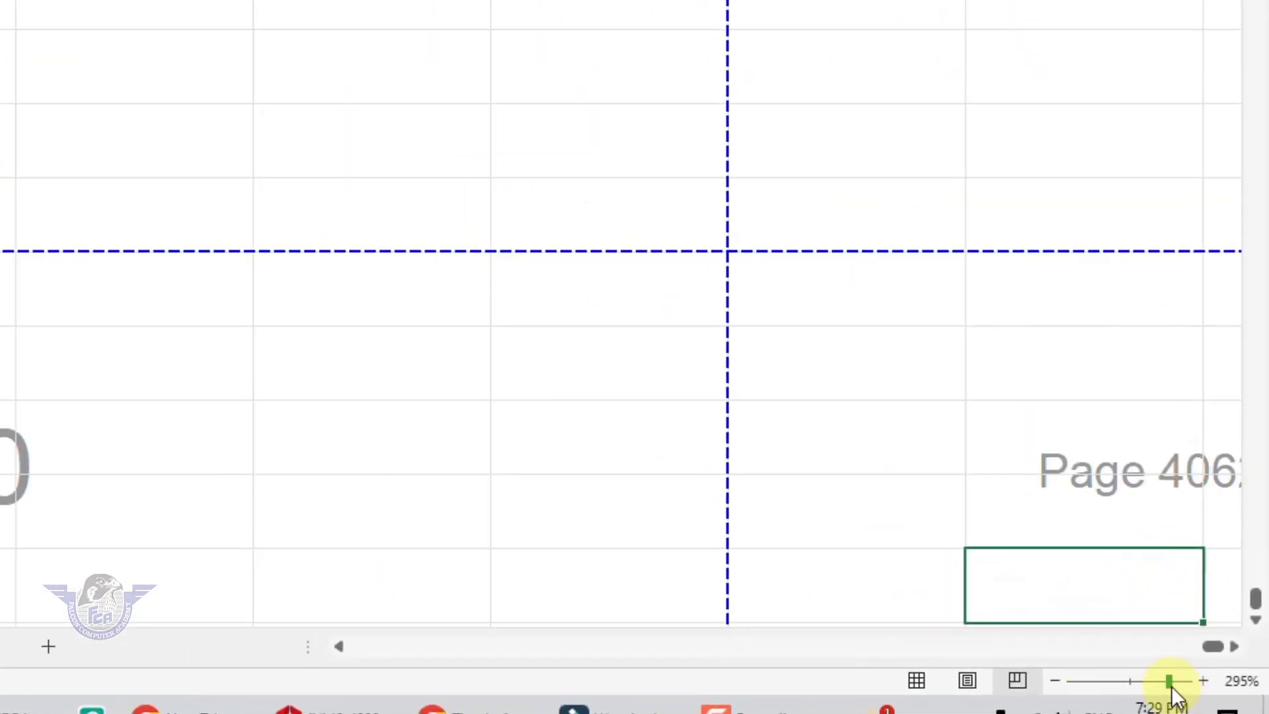
{"action": "left_click_drag", "start_coordinate": [1169, 681], "coordinate": [1177, 681]}
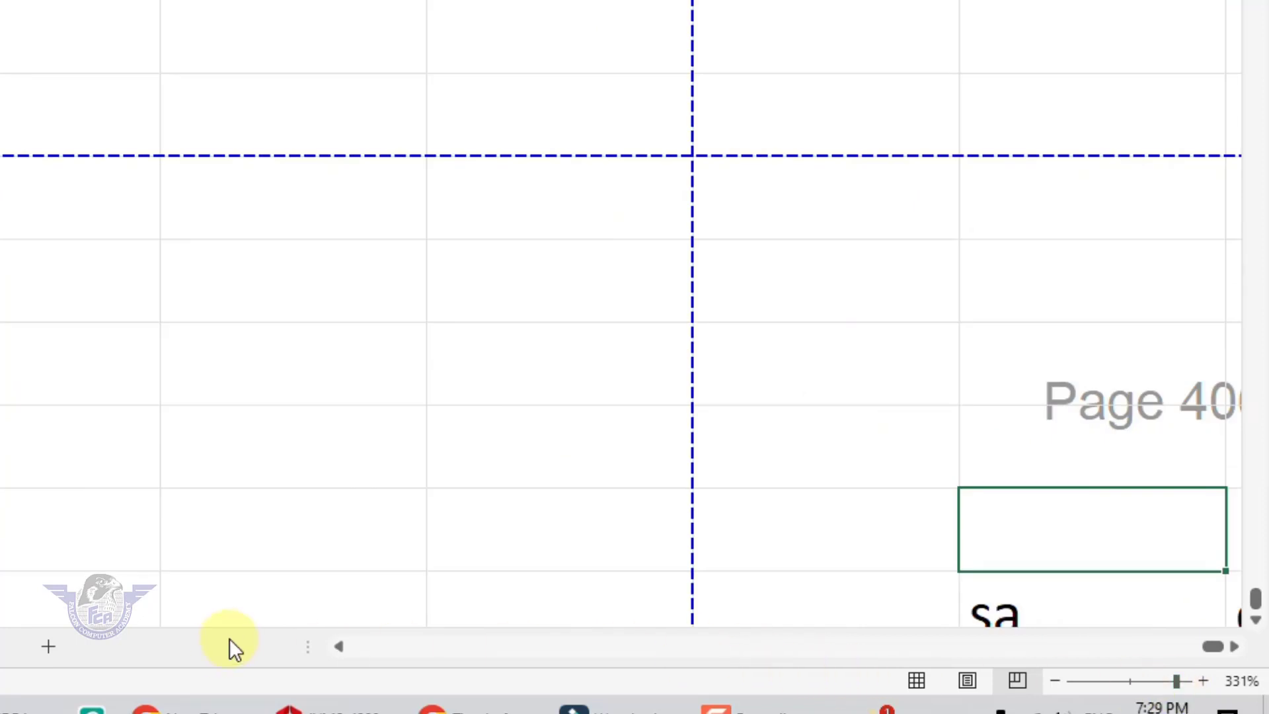
{"action": "left_click", "coordinate": [1235, 647]}
{"action": "left_click", "coordinate": [1235, 647]}
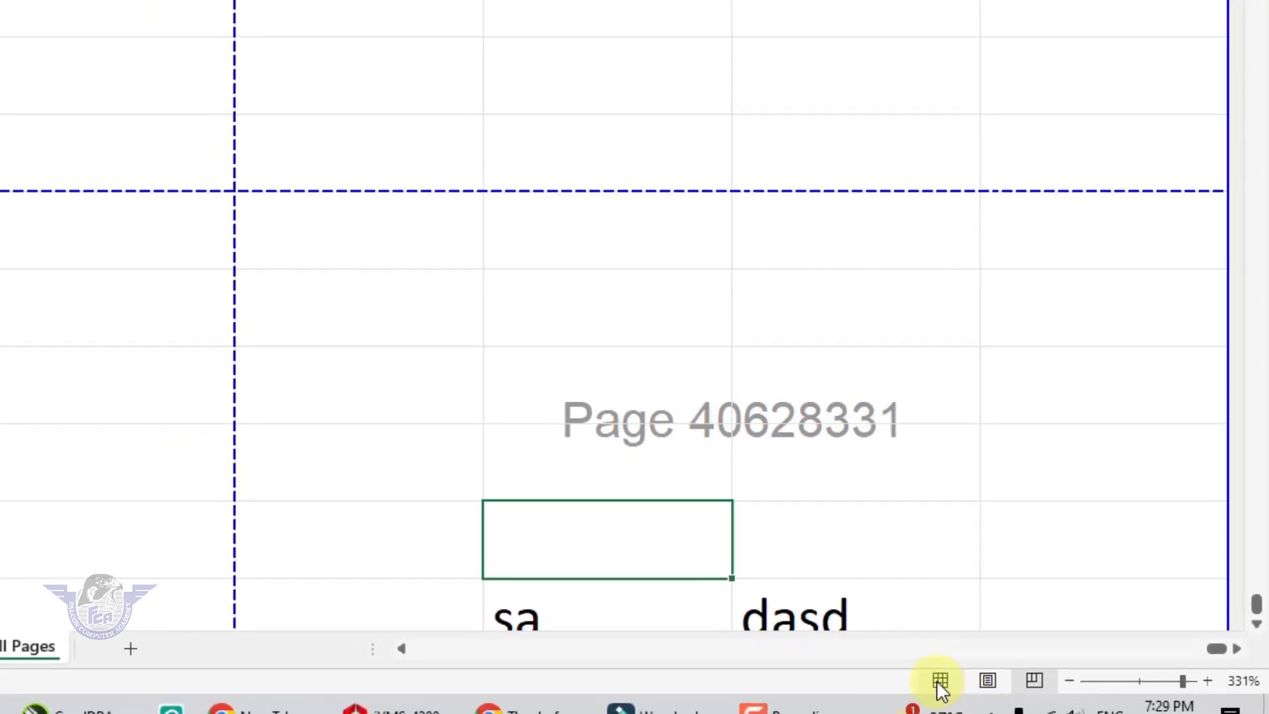
Step: Switch the sheet back to Normal view and return to cell A1
{"action": "left_click", "coordinate": [916, 681]}
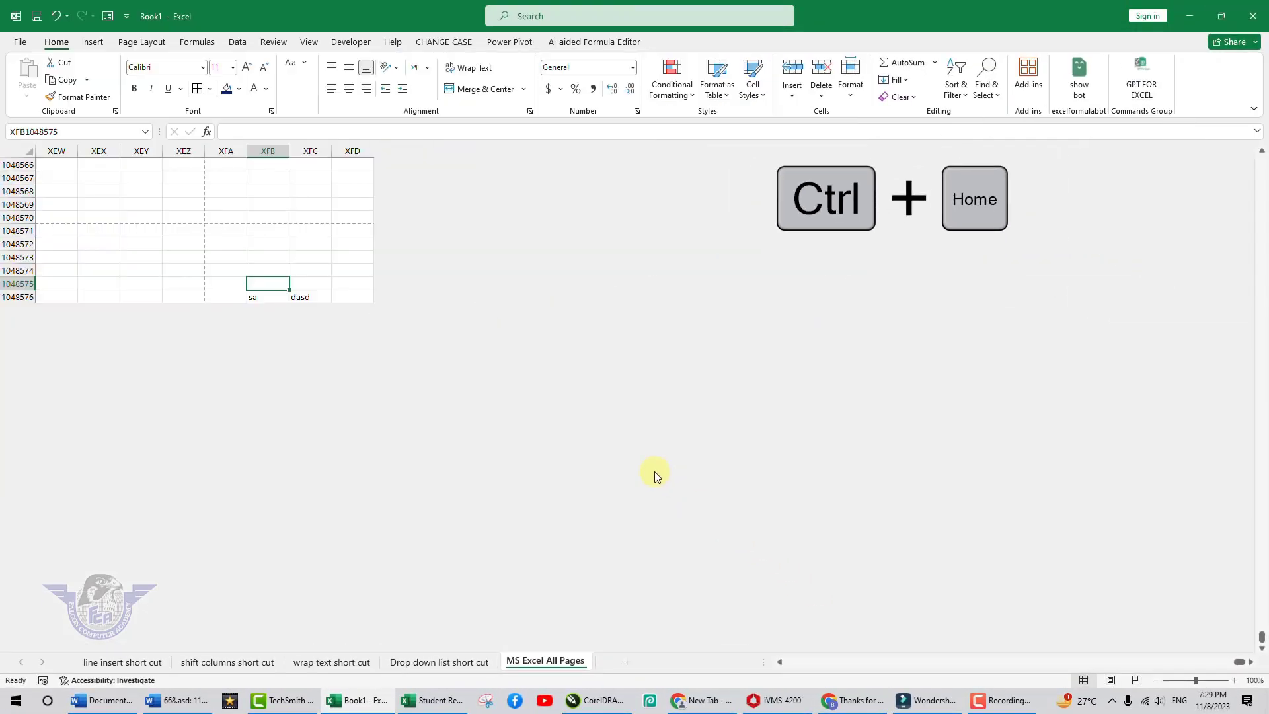
{"action": "key", "text": "ctrl+Home"}
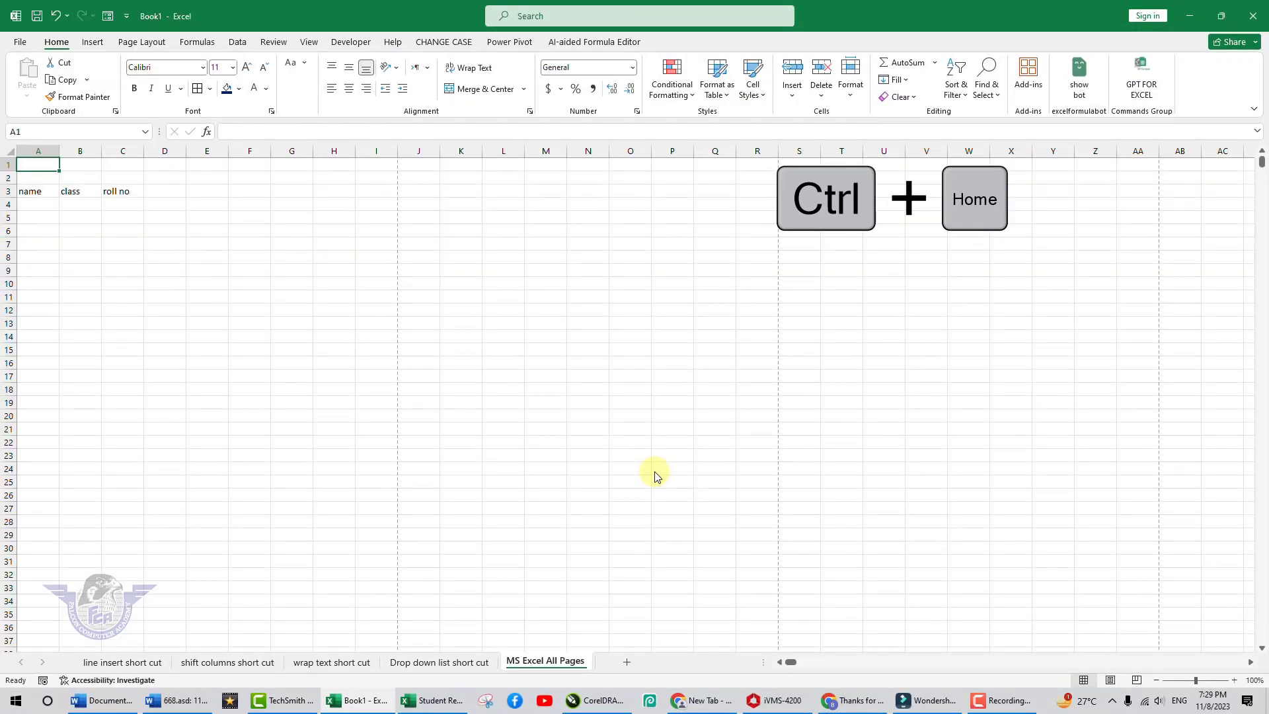